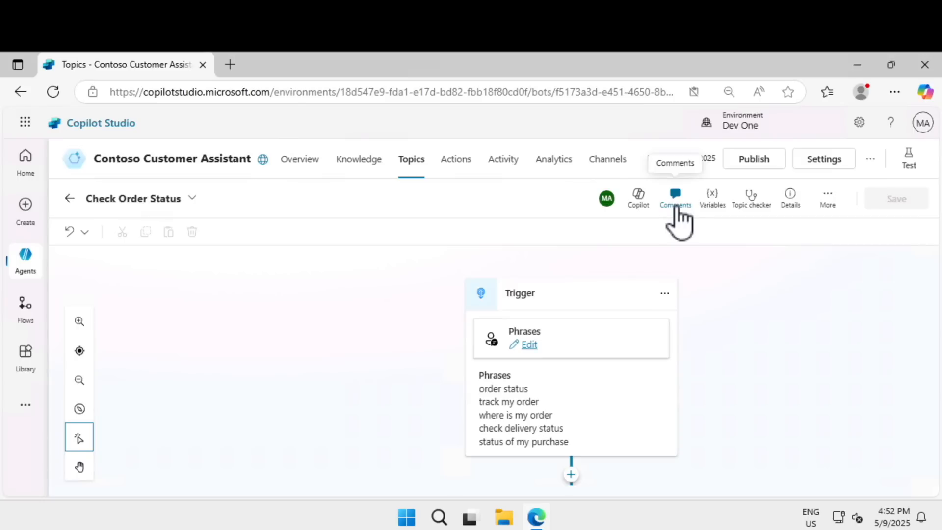
Step: Review the comments of the Check Order Status topic and browse its topic, global and environment variables
click(675, 201)
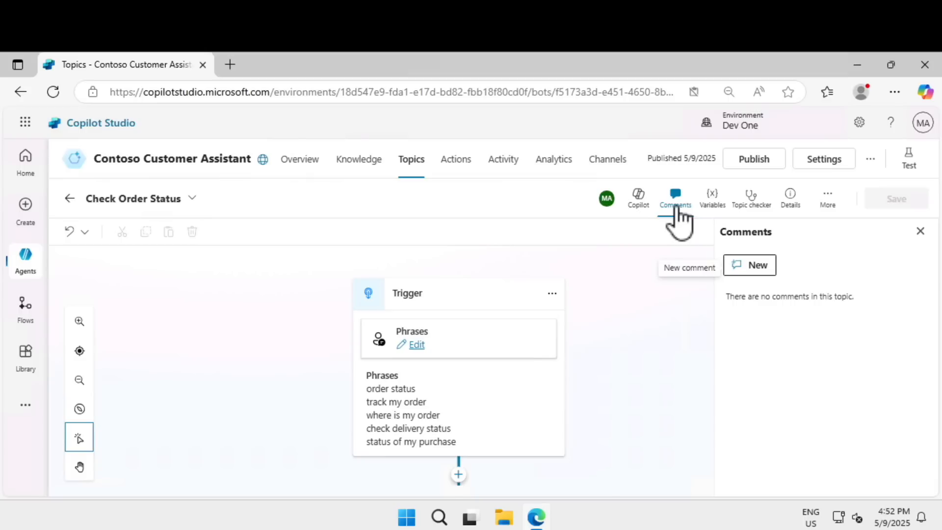
click(676, 210)
click(712, 207)
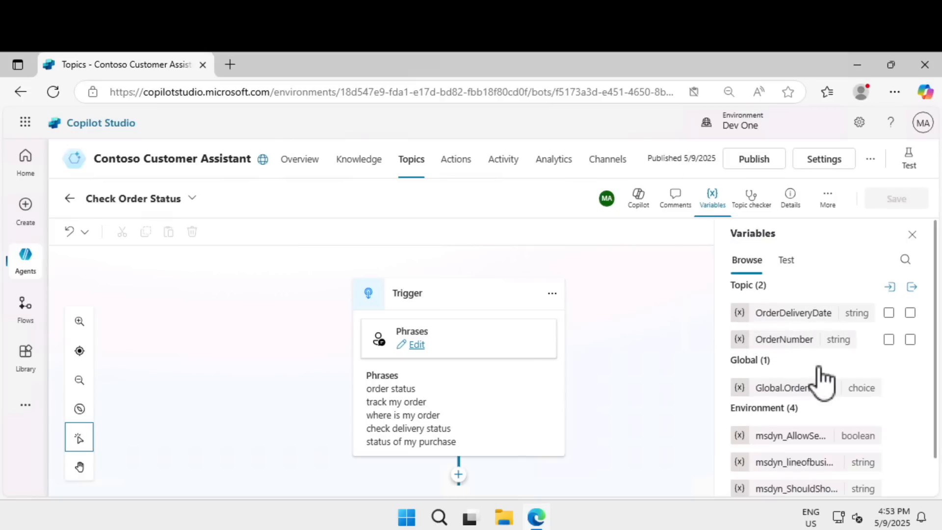
scroll(817, 366, down, 1)
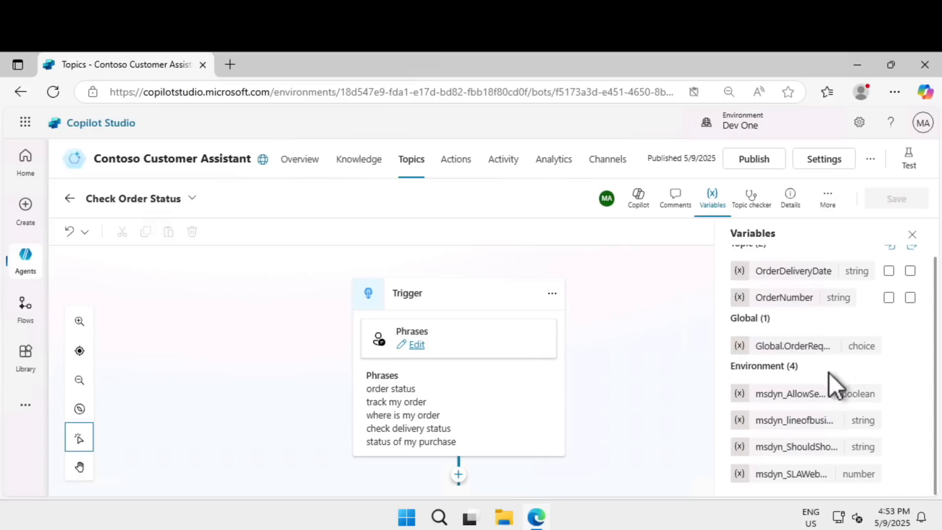
scroll(822, 363, up, 1)
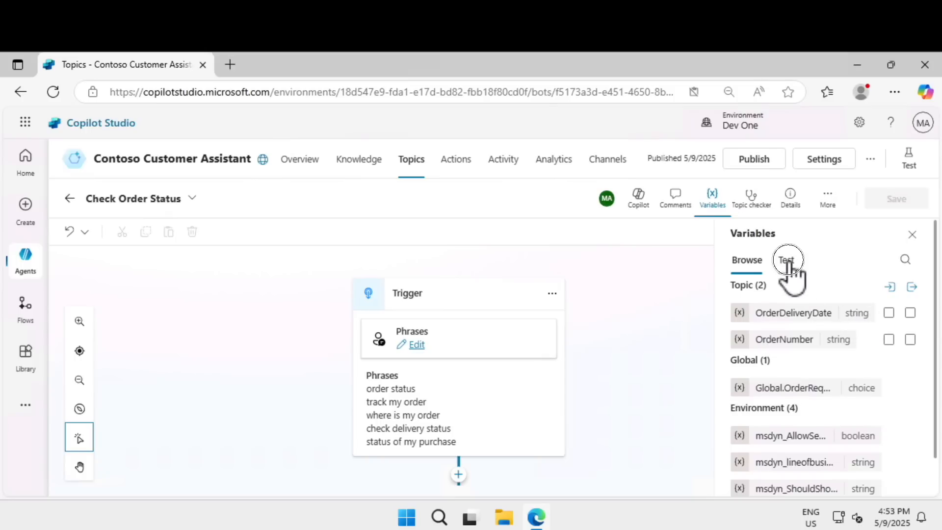
Step: Check the topic for errors and review its details, including name, description, status and input settings
click(751, 201)
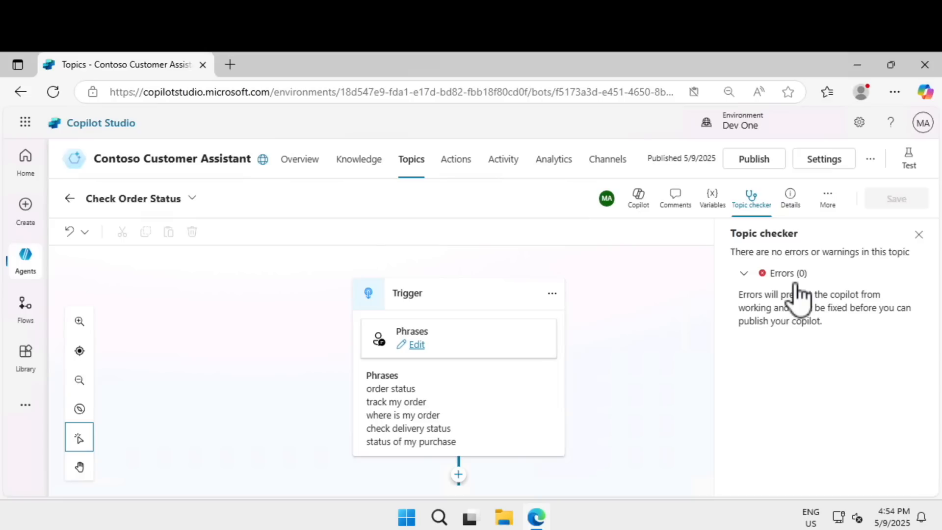
click(789, 197)
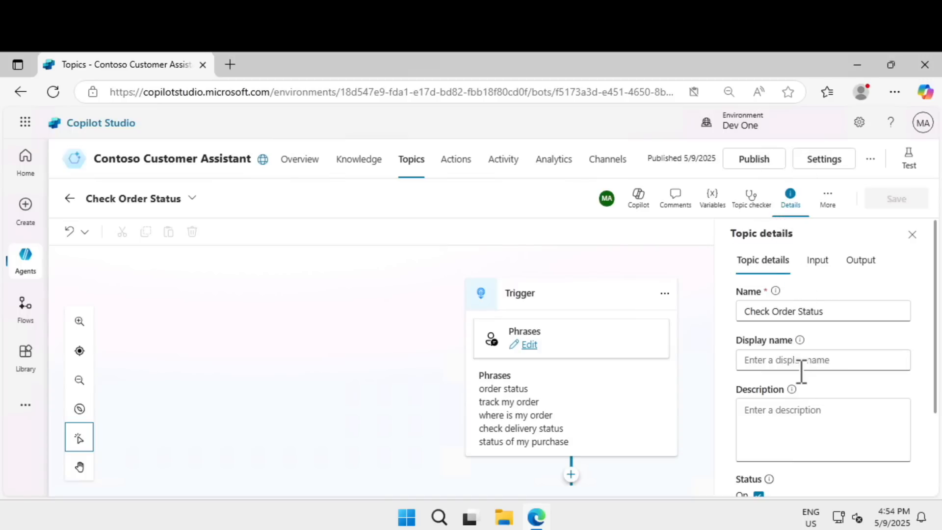
scroll(800, 373, down, 2)
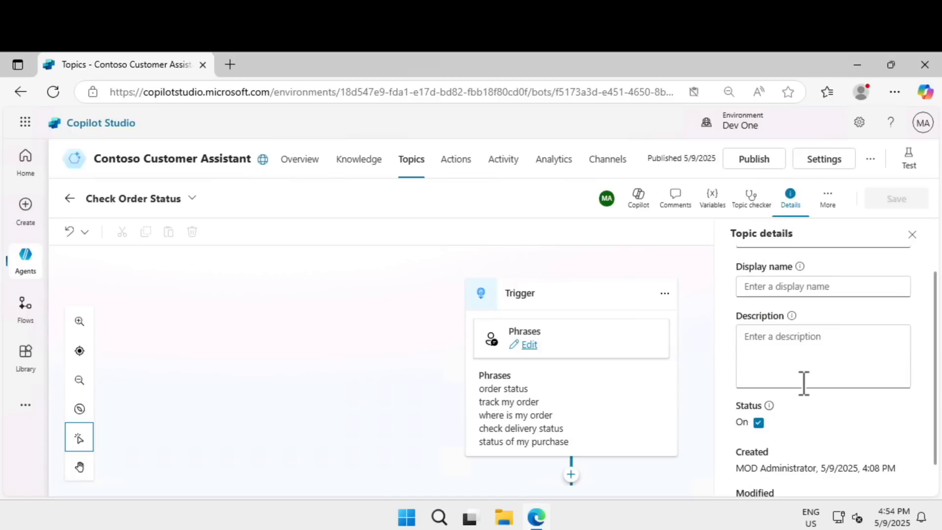
scroll(816, 379, down, 1)
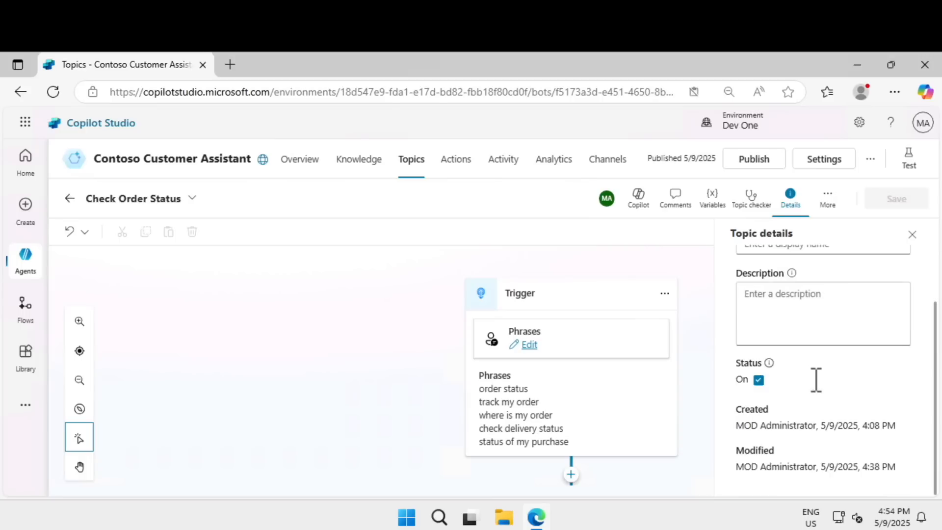
scroll(813, 379, up, 3)
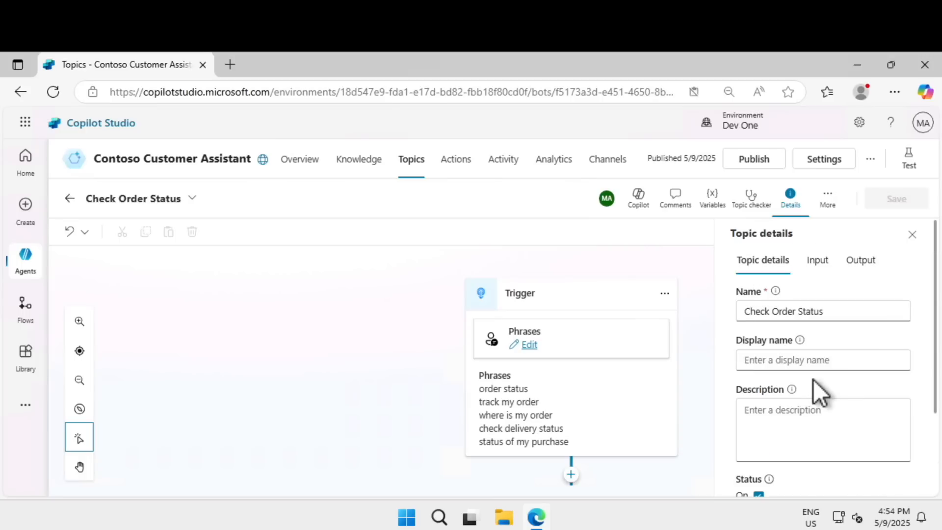
click(812, 260)
click(790, 196)
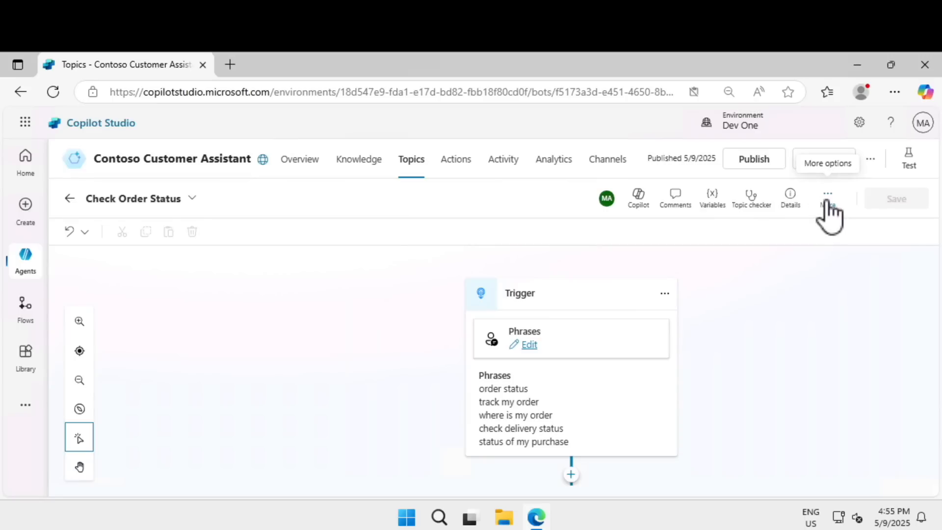
Step: Show the usage analytics of the Check Order Status topic
click(827, 196)
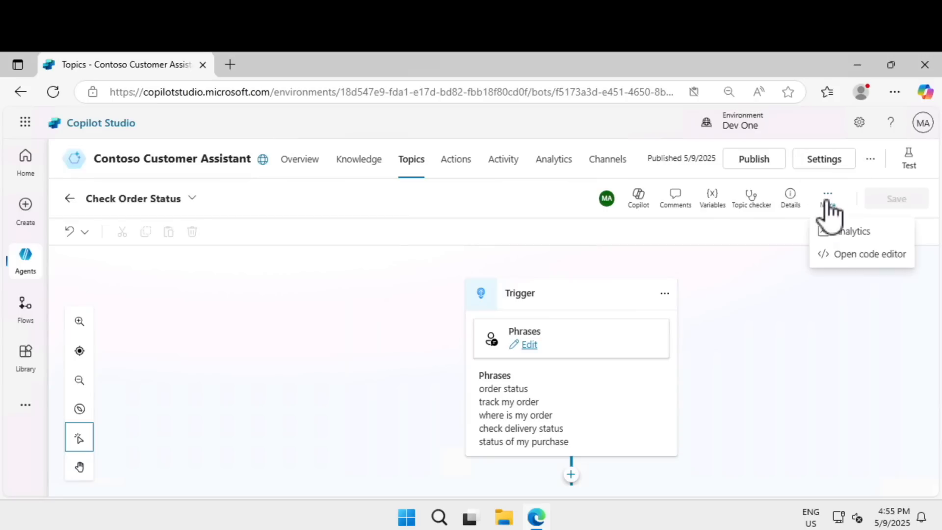
click(842, 237)
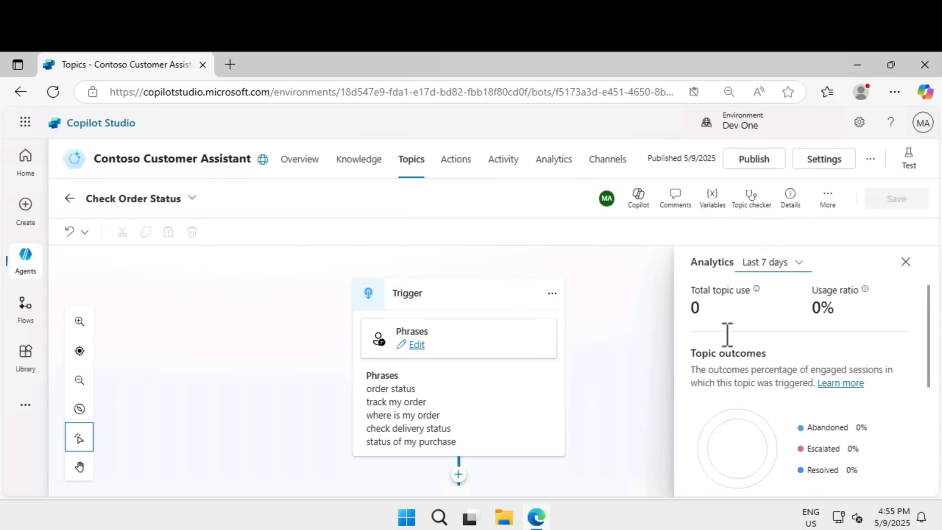
Step: Review the topic's code from the trigger queries to the condition group in the code editor, and return to the authoring canvas
click(830, 199)
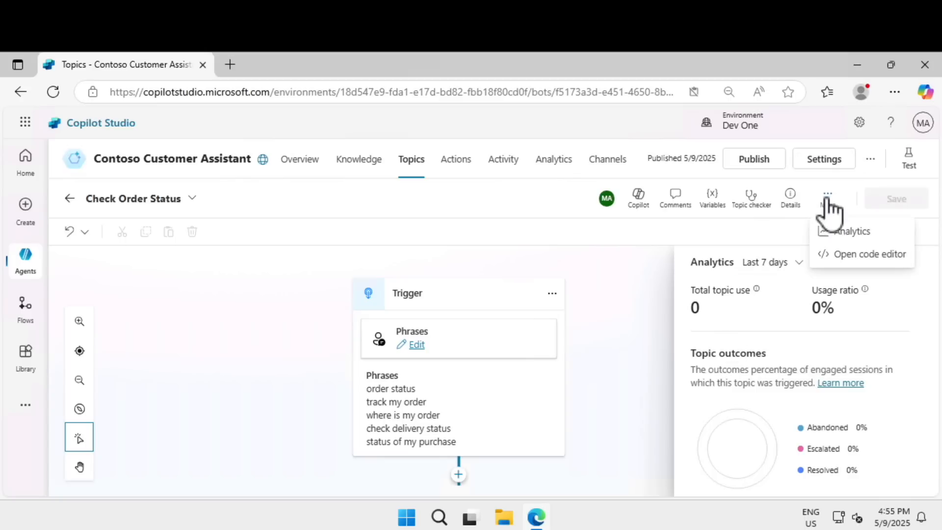
click(837, 255)
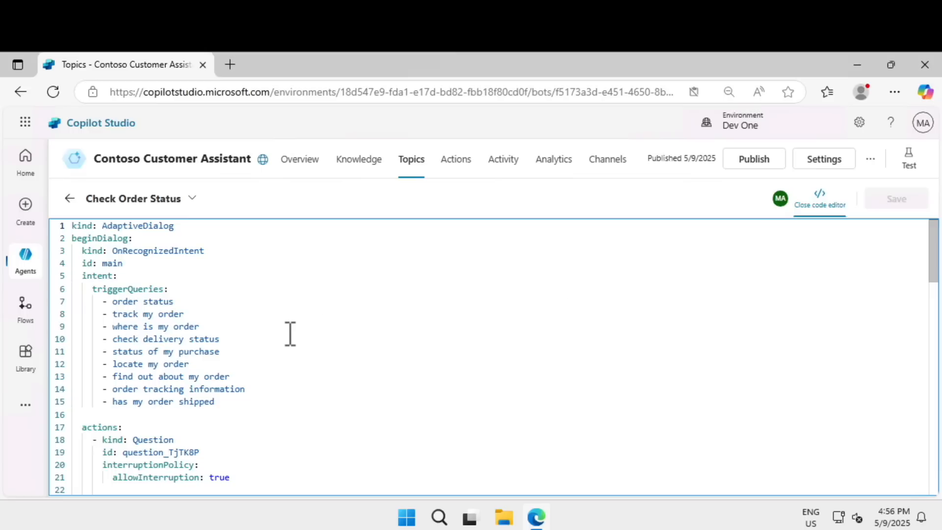
scroll(290, 334, down, 3)
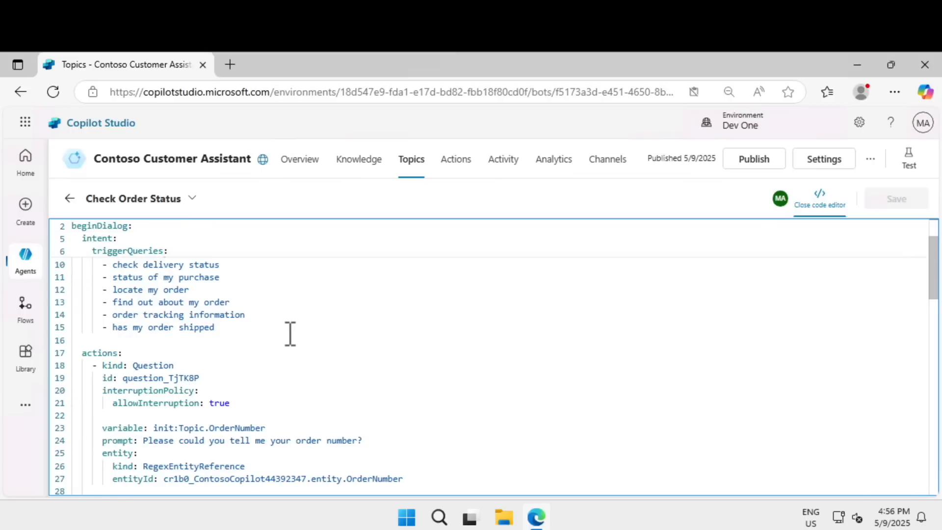
scroll(290, 334, down, 3)
scroll(290, 334, down, 3)
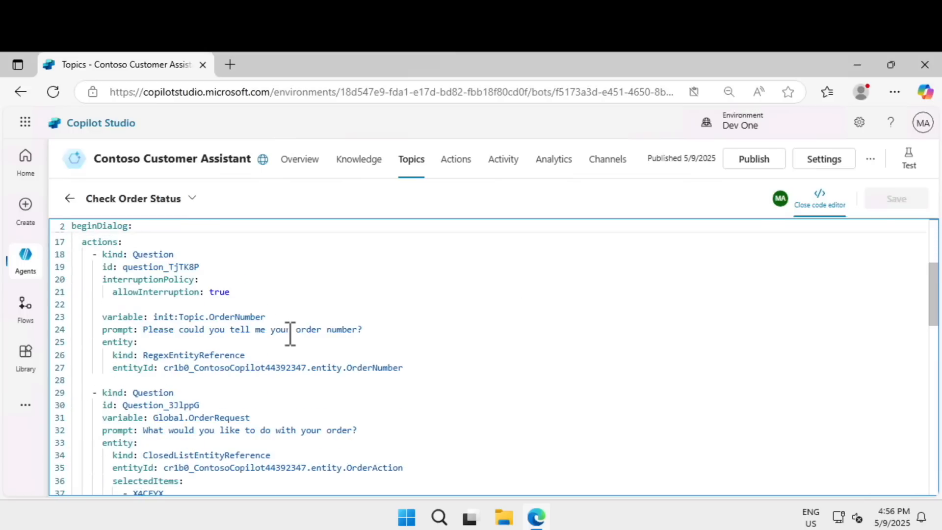
scroll(290, 334, down, 3)
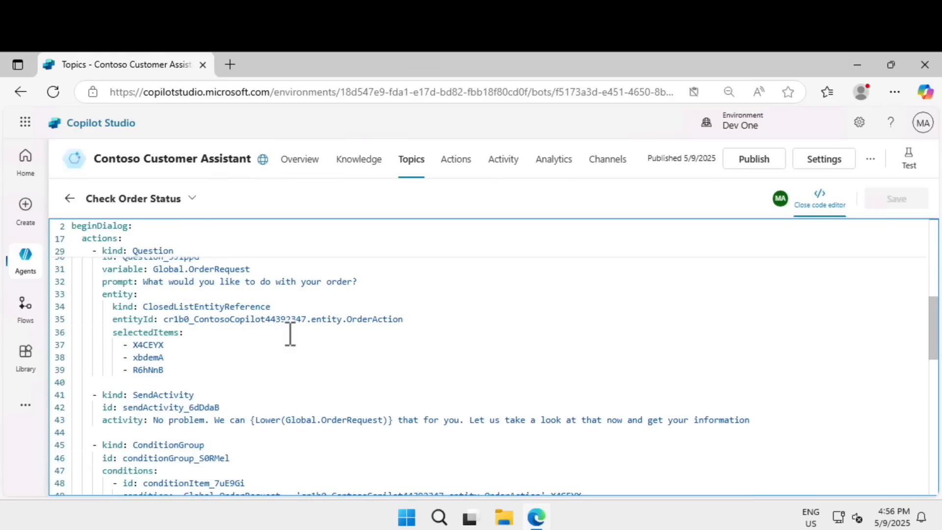
scroll(290, 334, down, 10)
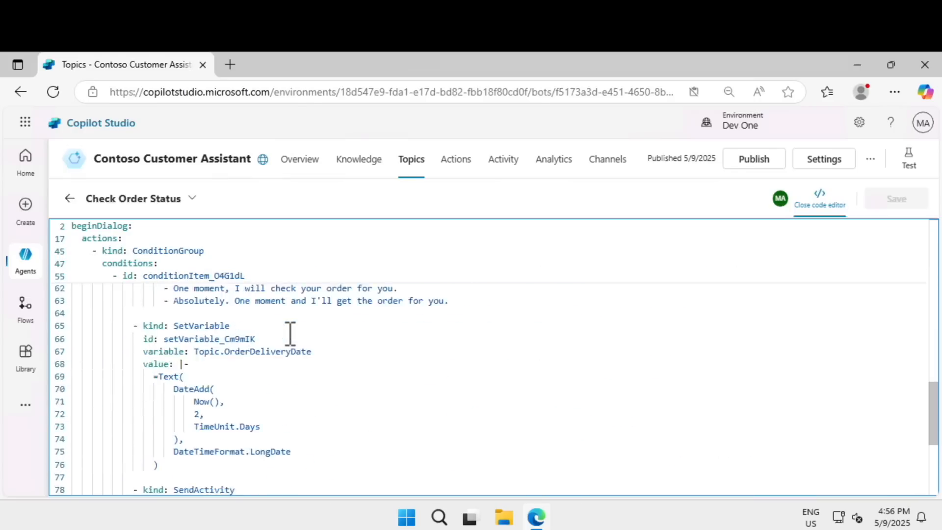
scroll(290, 334, down, 5)
scroll(290, 334, up, 11)
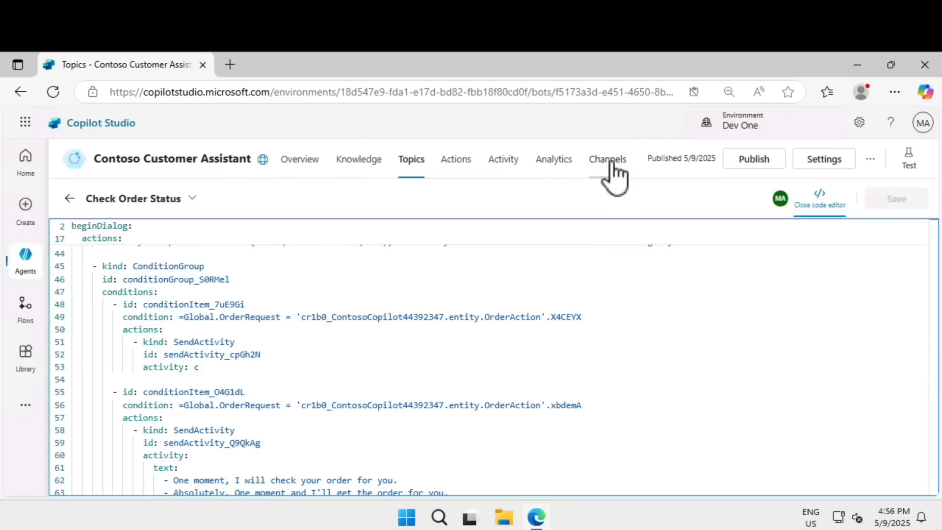
click(820, 206)
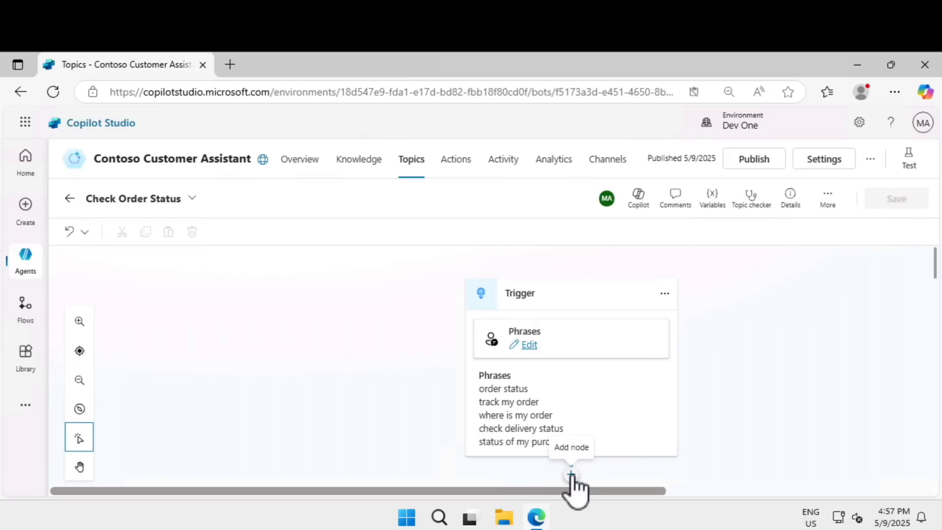
Step: Examine the node types available below the trigger, including variable management, topic management, actions and advanced options, without adding a node
scroll(571, 483, down, 3)
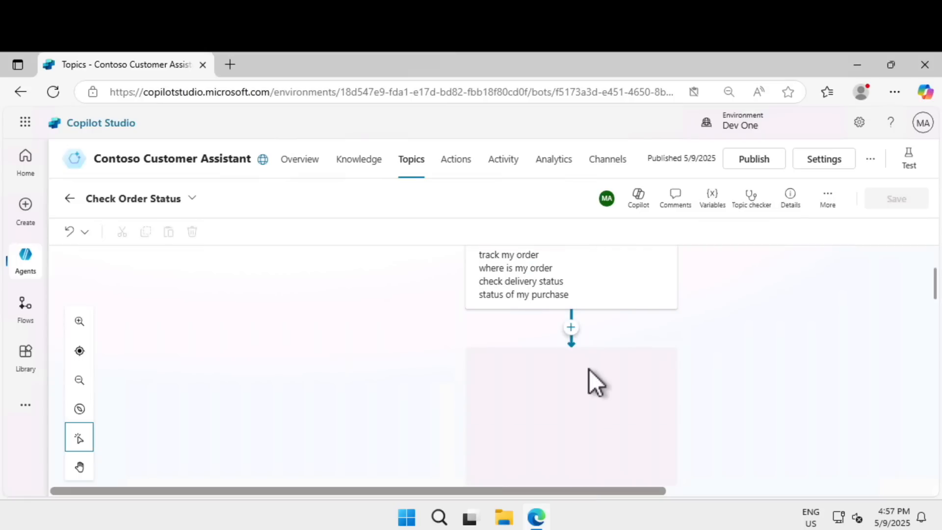
click(571, 327)
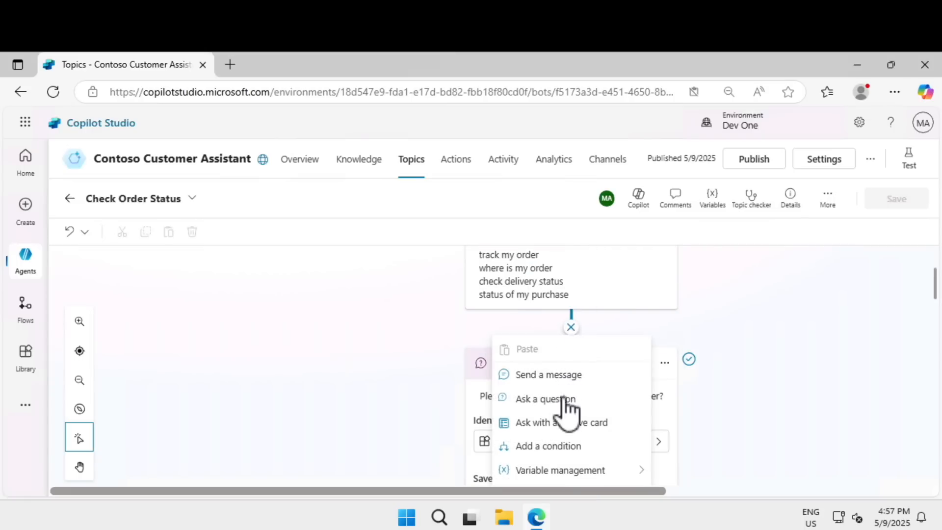
scroll(564, 432, down, 2)
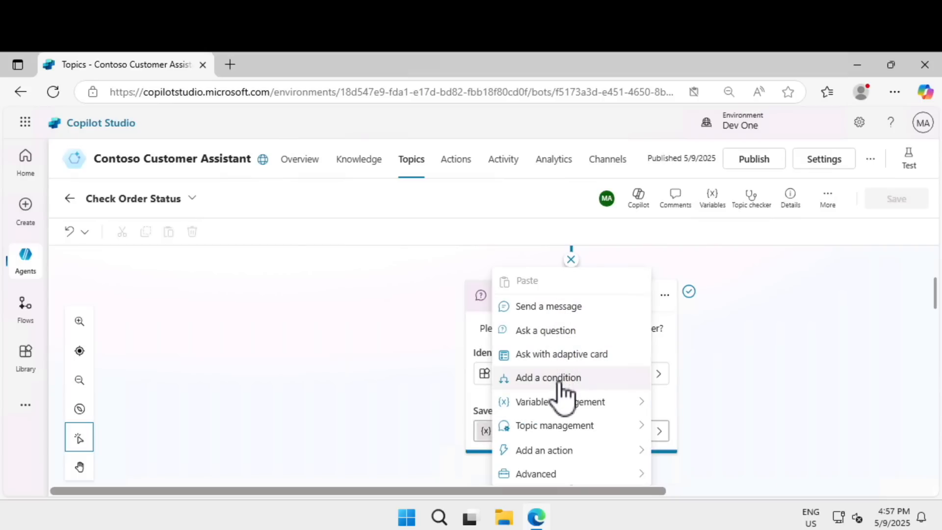
mouse_move(565, 415)
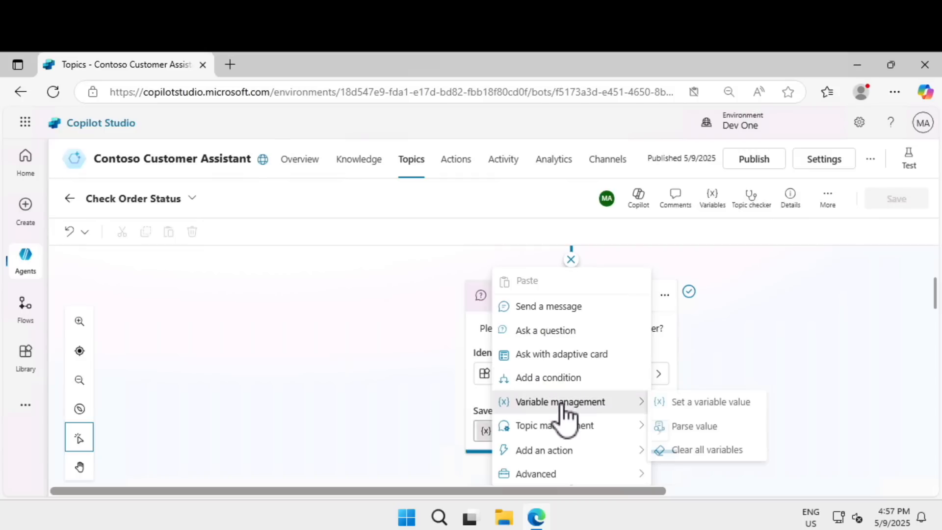
click(560, 450)
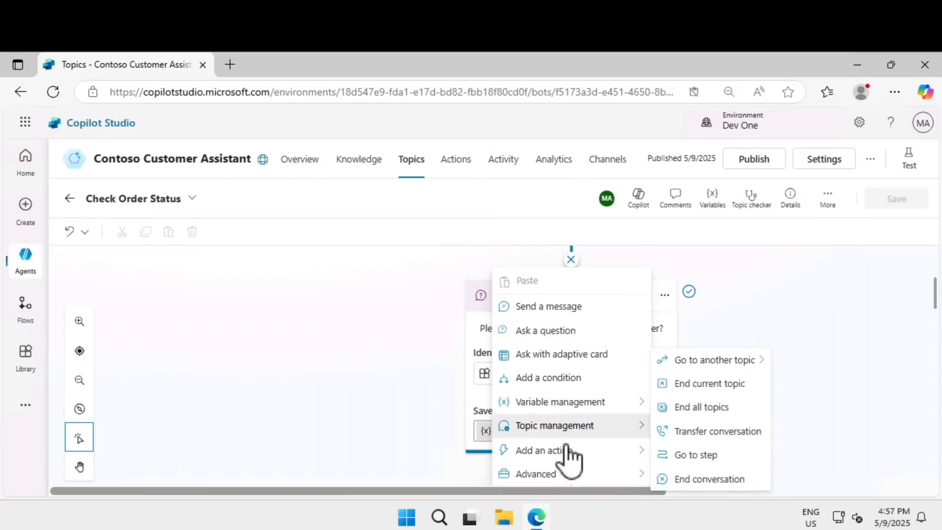
click(571, 450)
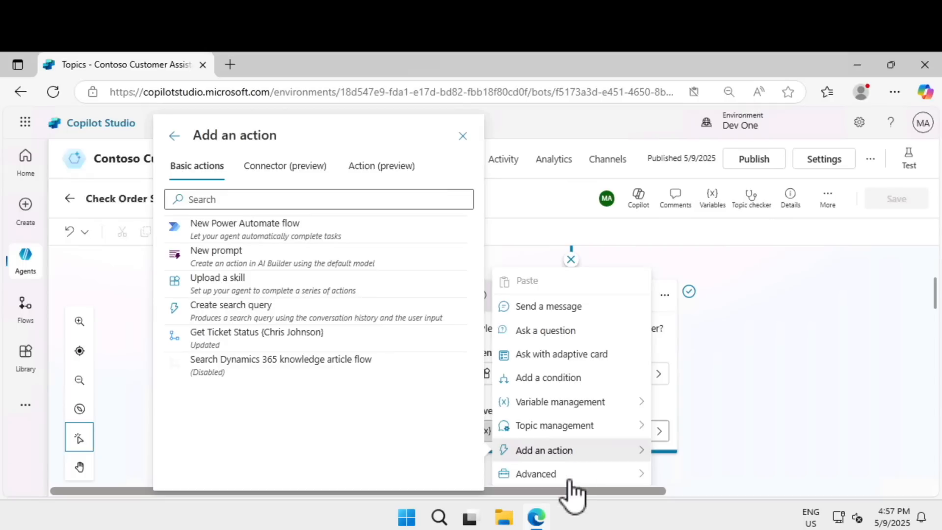
mouse_move(599, 474)
click(339, 310)
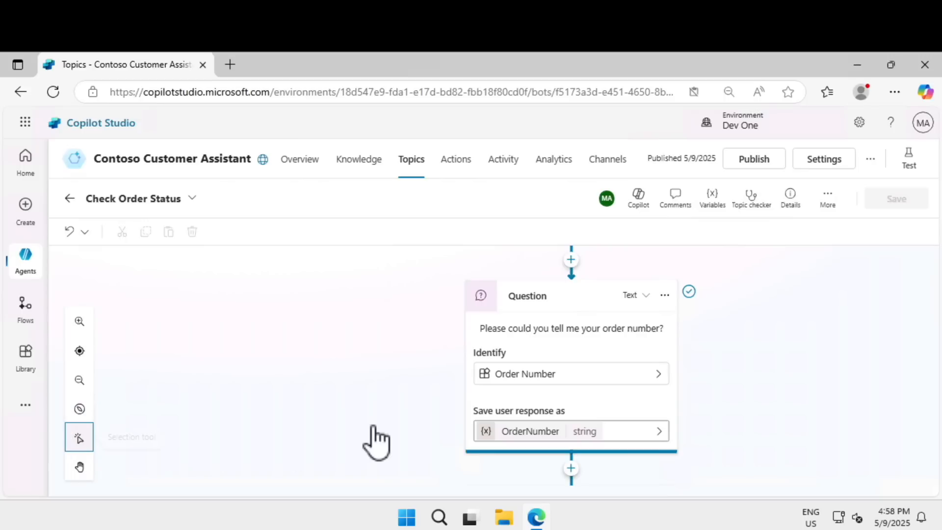
Step: Try a drag selection on the empty canvas, and switch to the Hand tool to pan through the question and message nodes
drag(371, 423, 317, 418)
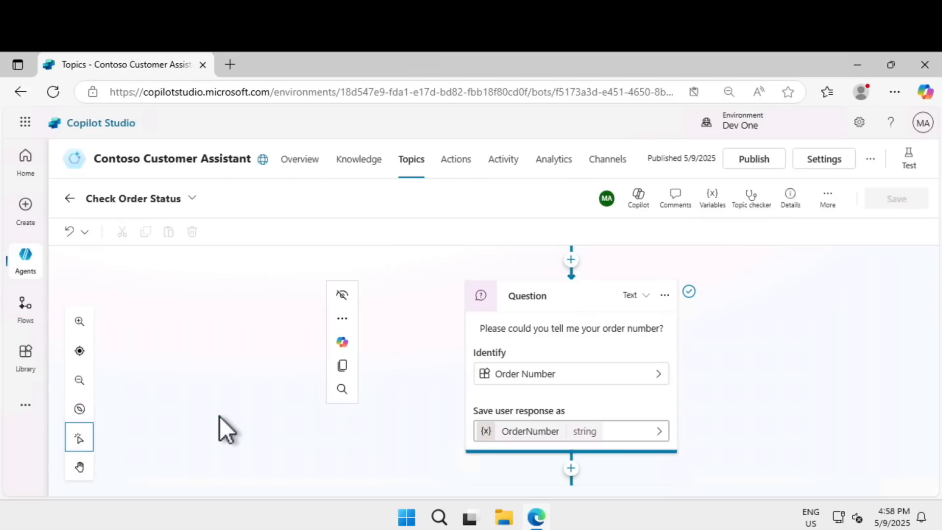
click(79, 466)
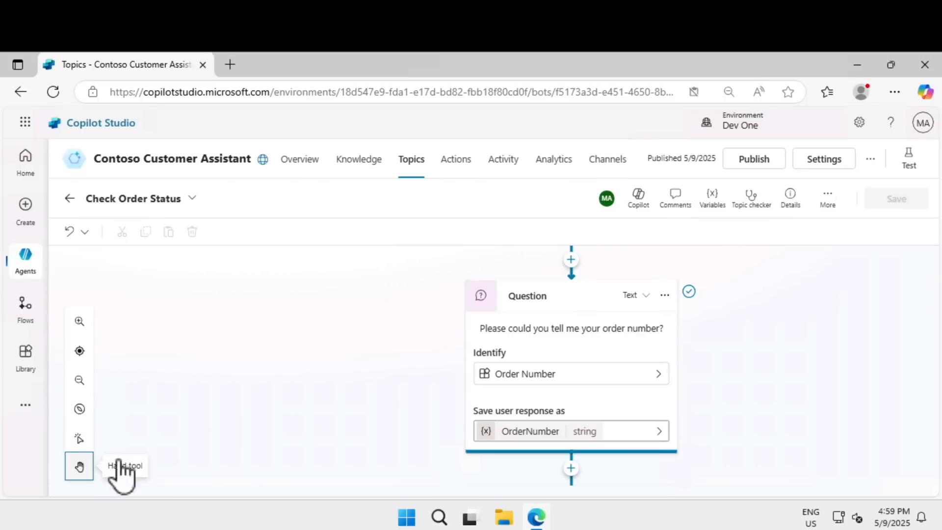
scroll(263, 357, down, 8)
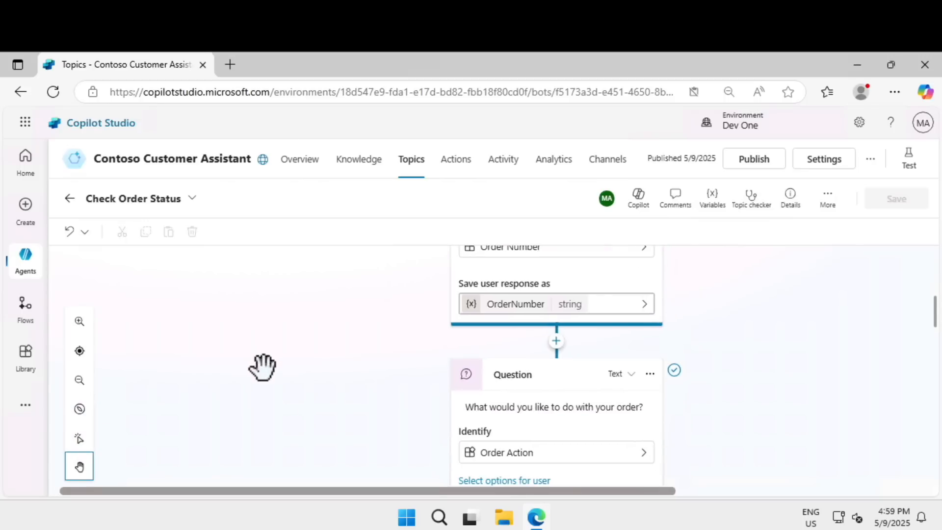
scroll(255, 275, down, 2)
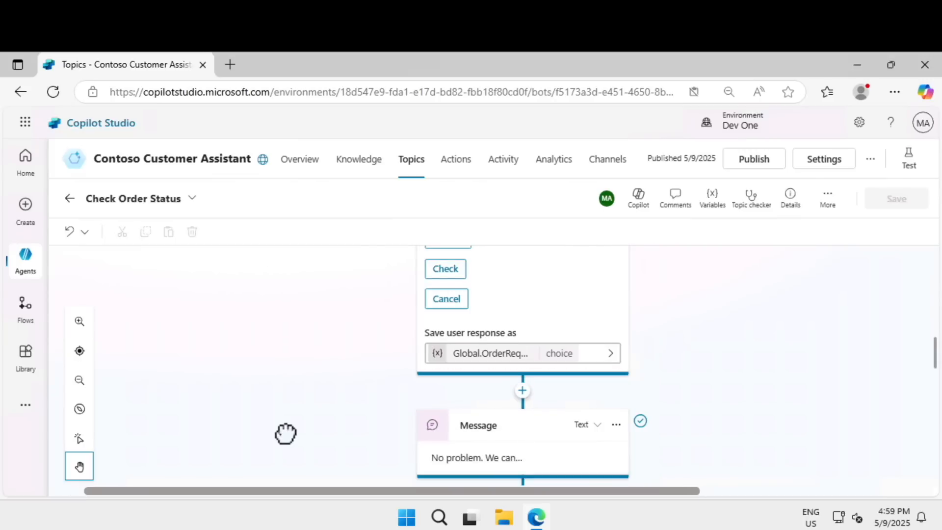
scroll(284, 432, up, 4)
scroll(273, 358, up, 3)
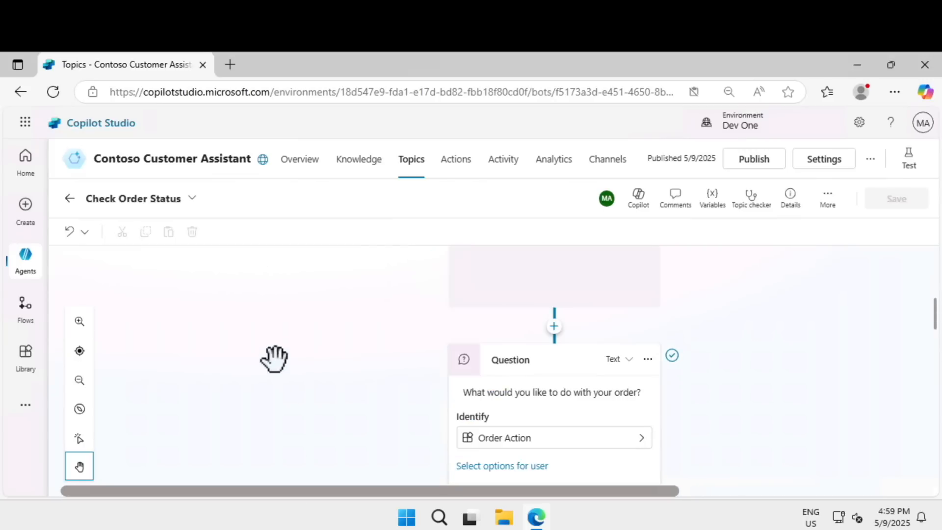
scroll(274, 412, up, 1)
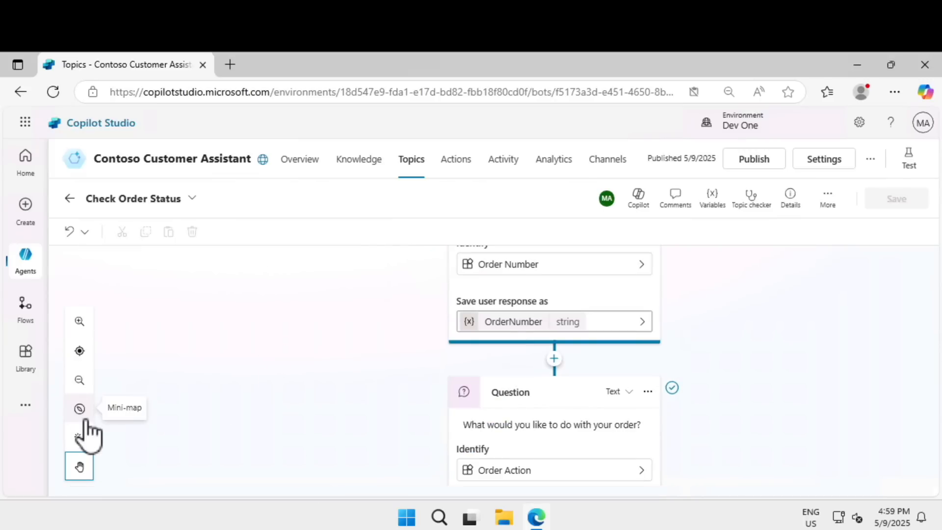
Step: Show the mini-map and use it to navigate to the End of Conversation redirect at the end of the topic
click(83, 415)
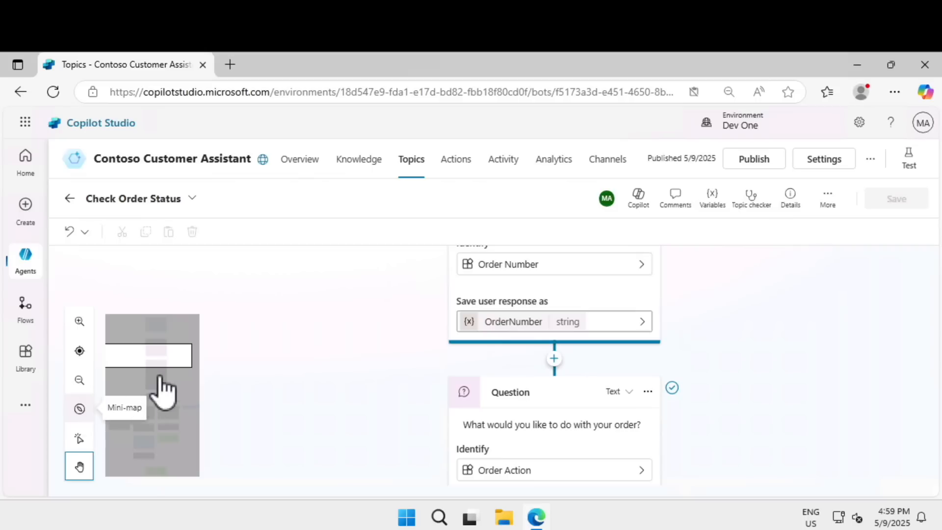
drag(157, 354, 151, 475)
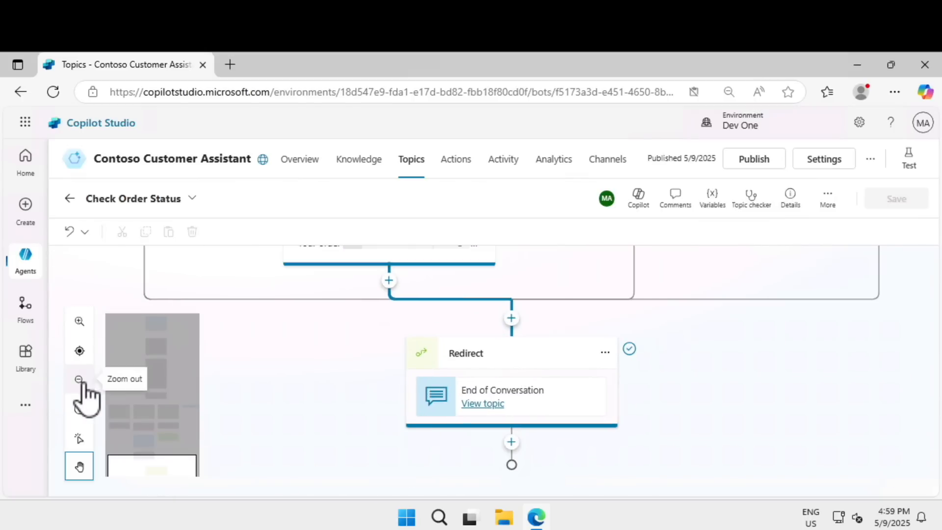
Step: Try the canvas zoom-out, reset and zoom-in controls on the Check Order Status topic, and bring the Trigger node back into view
click(79, 380)
click(79, 380)
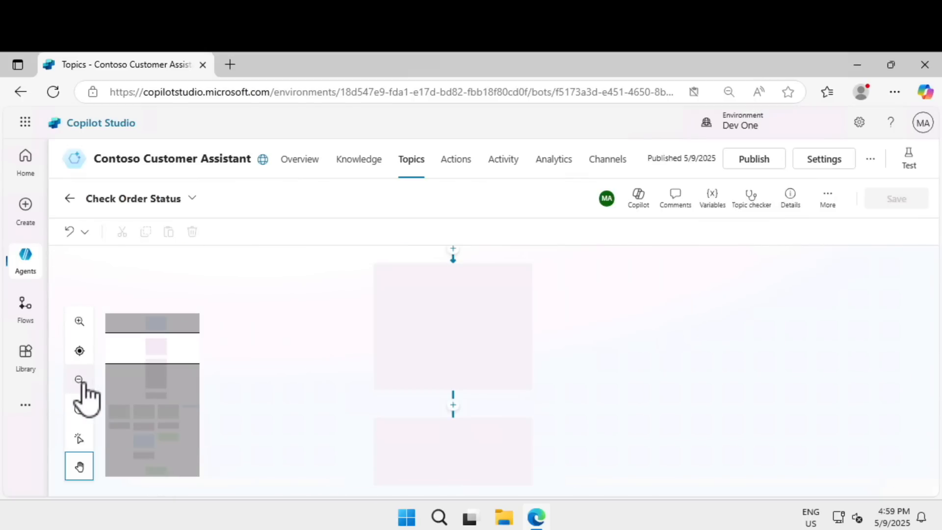
click(79, 380)
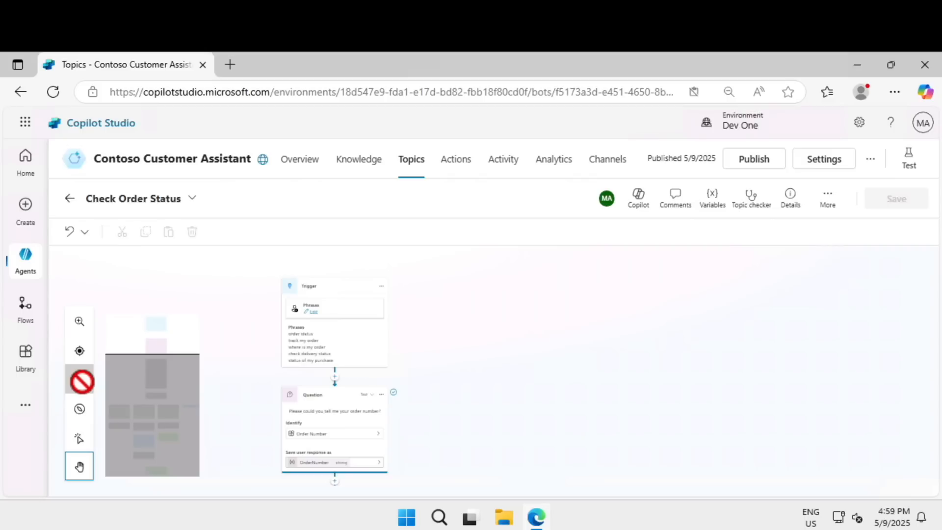
click(79, 350)
click(79, 321)
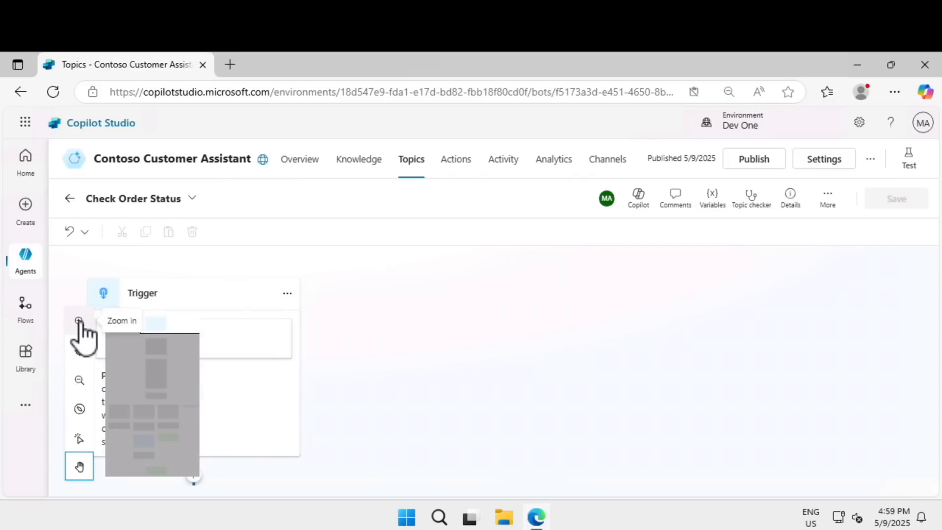
drag(575, 333, 751, 348)
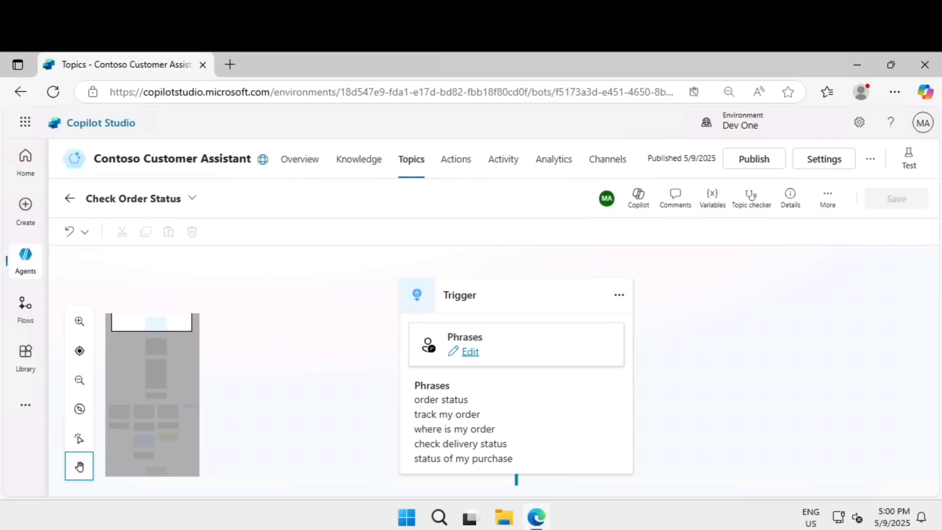
Step: Create a Copilot-generated topic named Pizza Order that lets someone choose common pizza types and how many to order, with 2 message variations per question
click(373, 161)
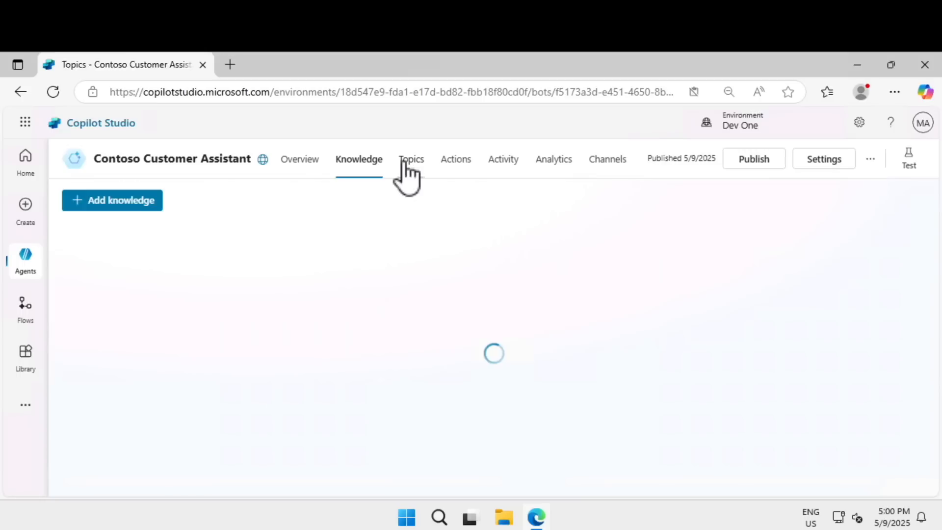
click(406, 163)
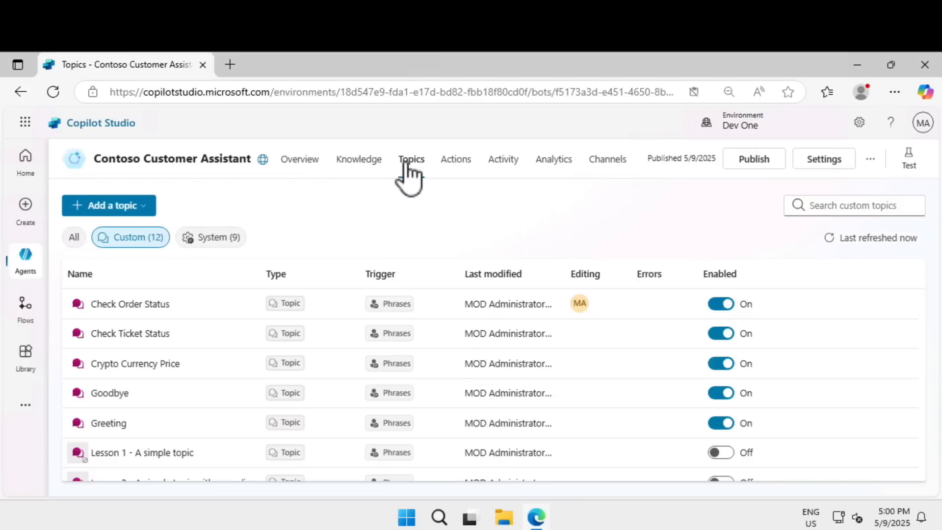
click(144, 206)
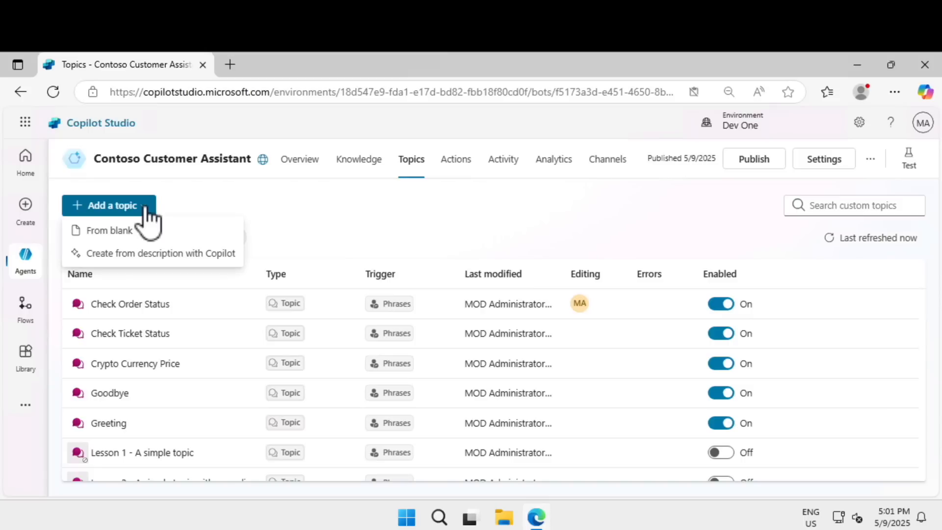
click(156, 254)
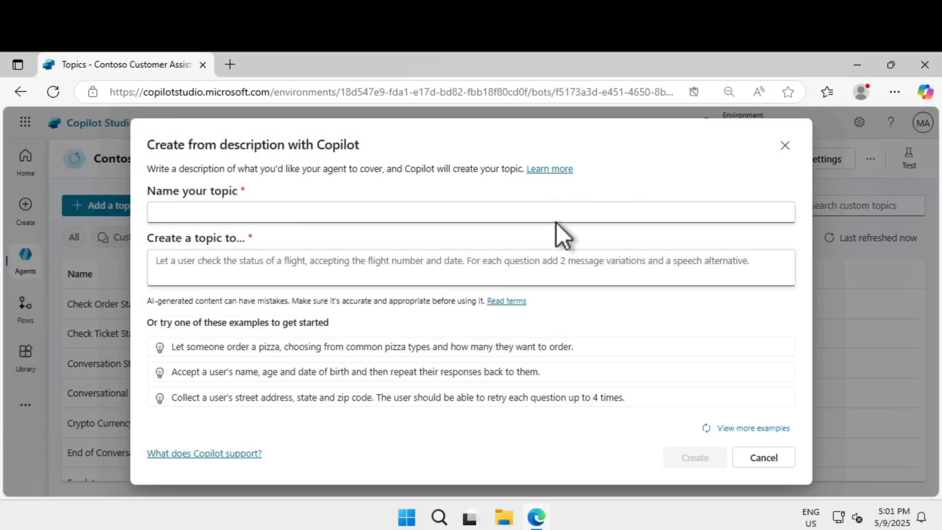
click(557, 214)
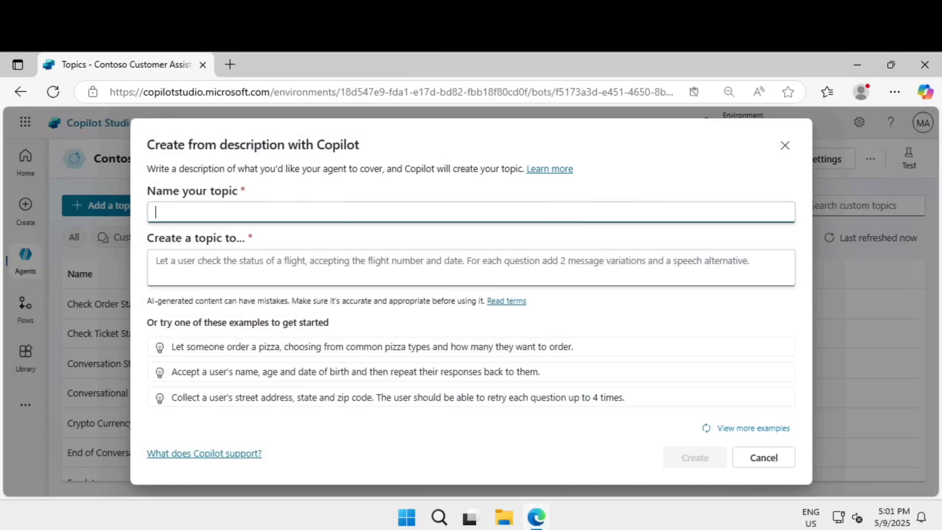
text(Pizza Order)
click(463, 277)
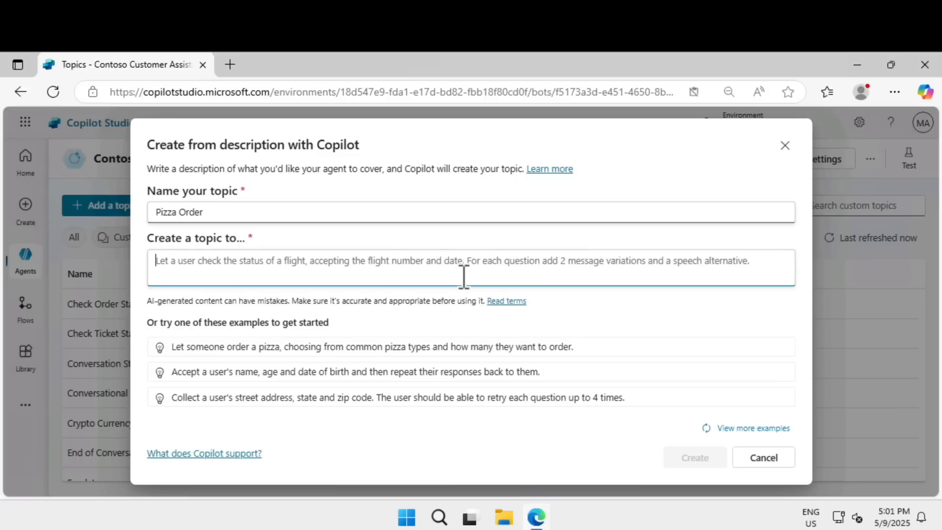
text(Let someone order a pizza, choosing from common pizza types and how many they want to order. For each question, add 2 message variations)
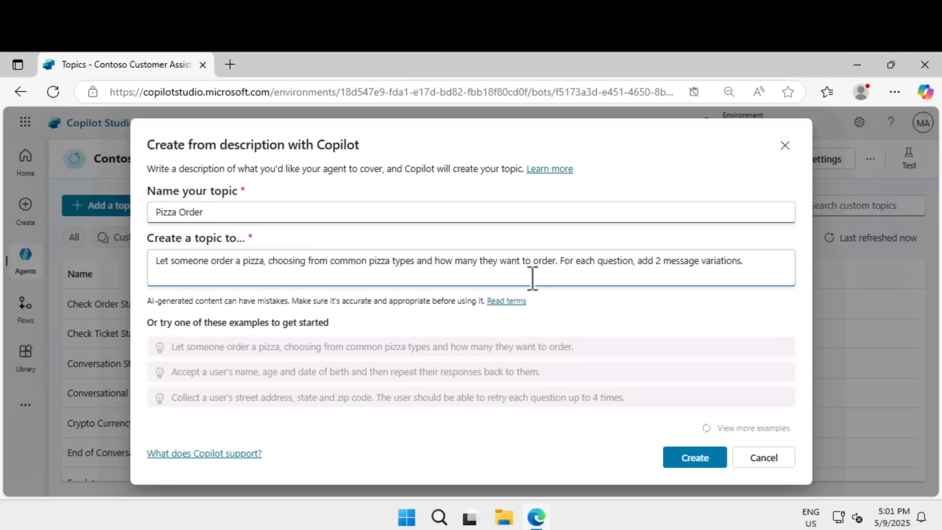
click(694, 460)
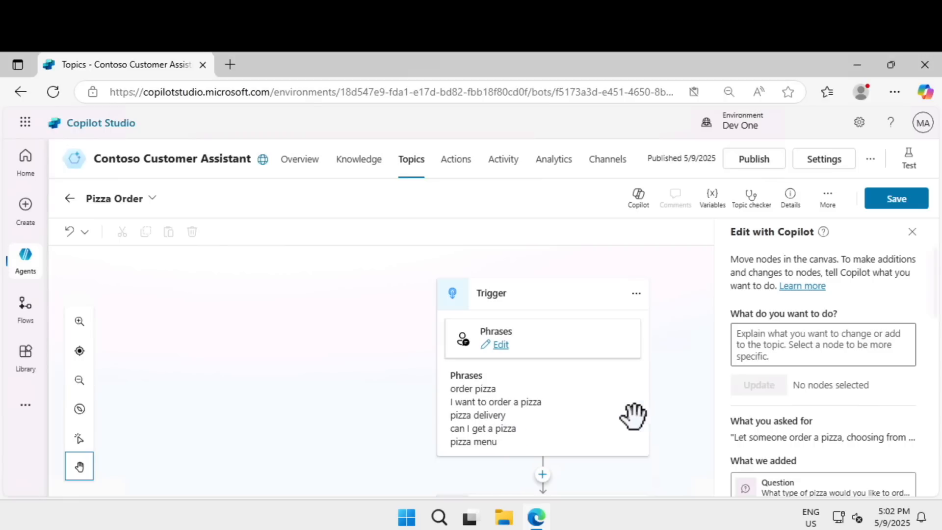
Step: Have Copilot update the topic to ask for the user's name, address, and phone number after their order, before providing a friendly confirmation message
drag(681, 369, 647, 326)
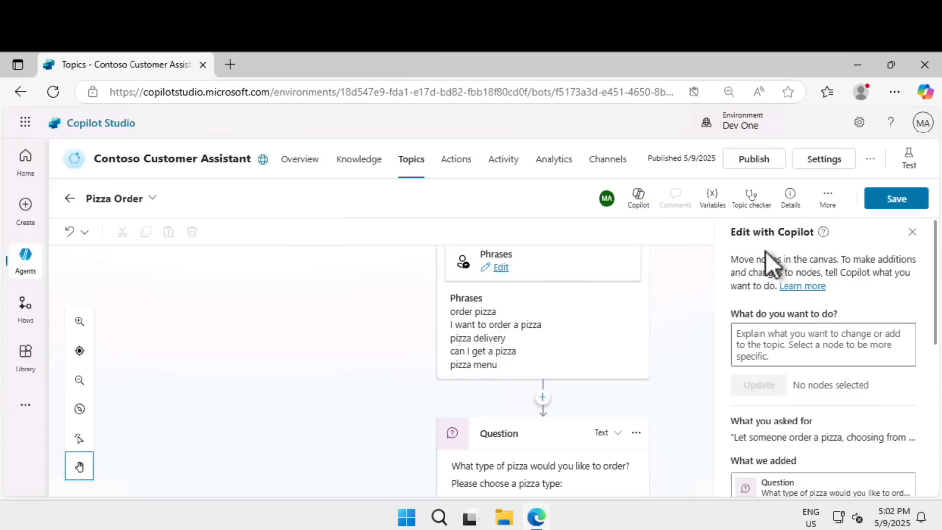
drag(739, 314, 831, 319)
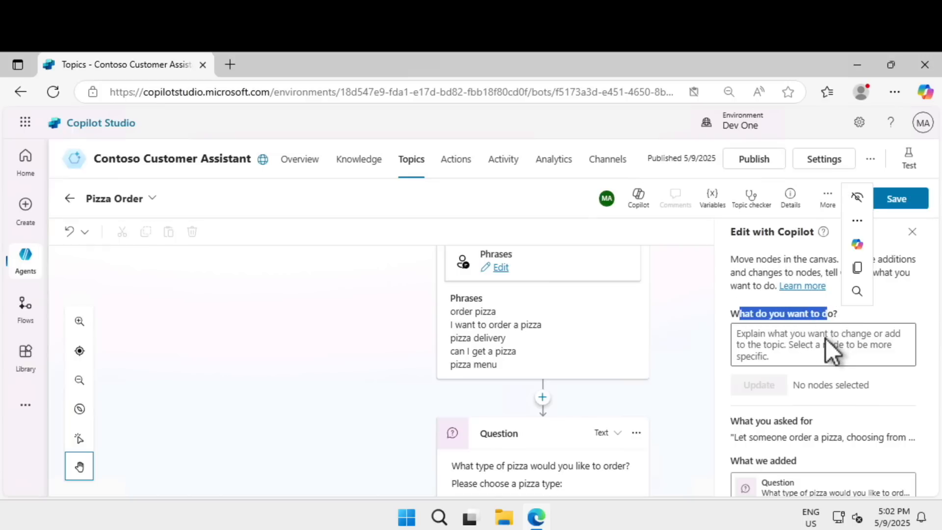
click(813, 342)
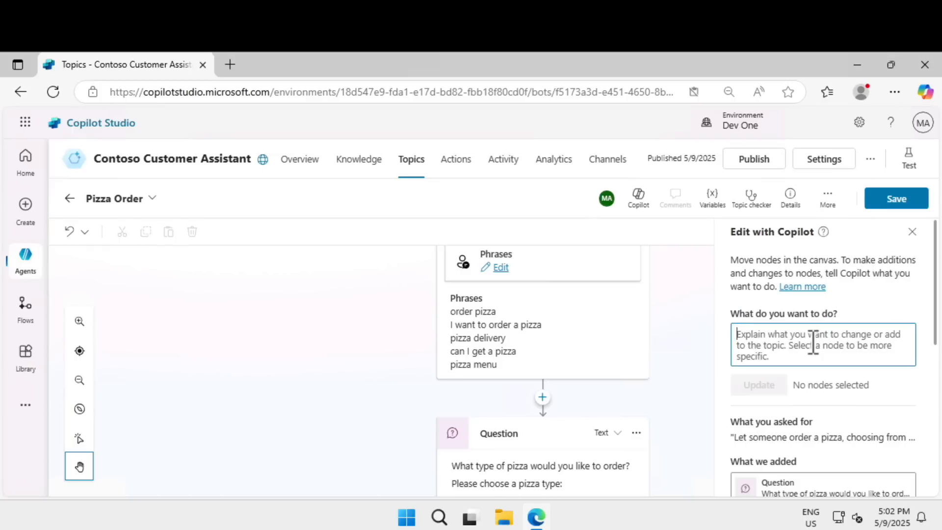
text(Ask a question to get the user's name, address, and phone number after their order, before providing a friendly confirmation message.)
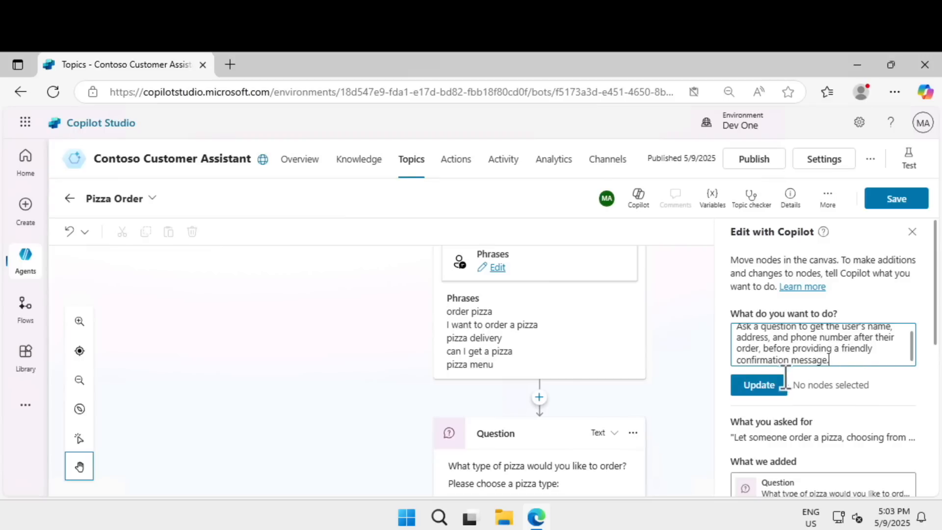
click(774, 387)
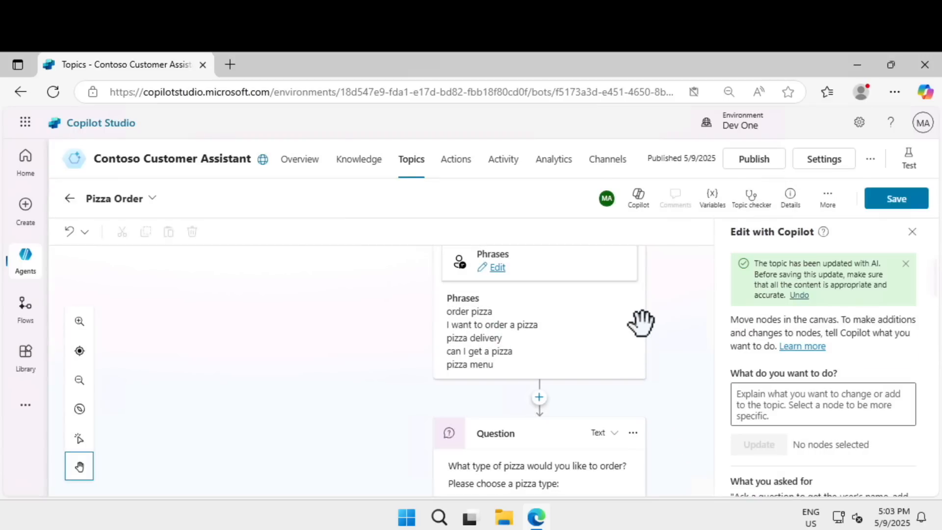
Step: Review the generated question nodes from pizza type and quantity through name, address and phone number, and save the Pizza Order topic
drag(675, 374, 673, 358)
scroll(672, 344, down, 3)
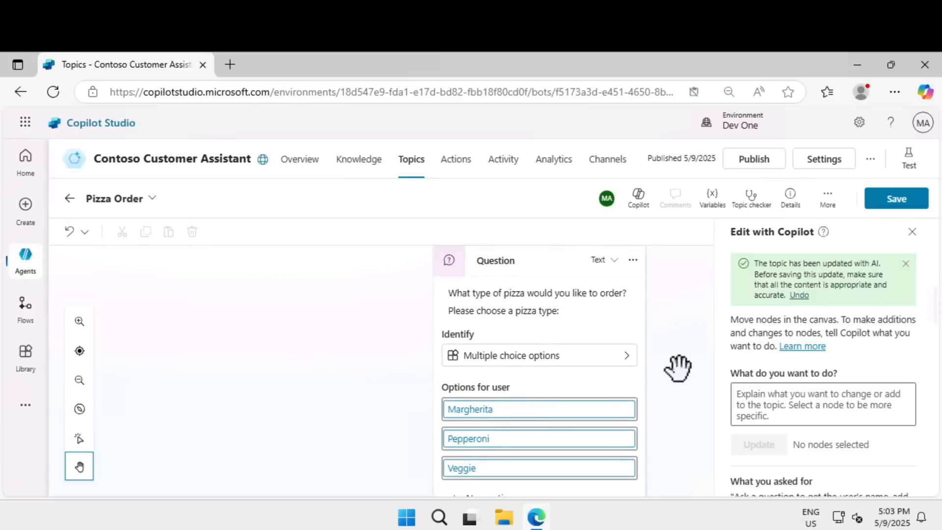
scroll(673, 319, down, 2)
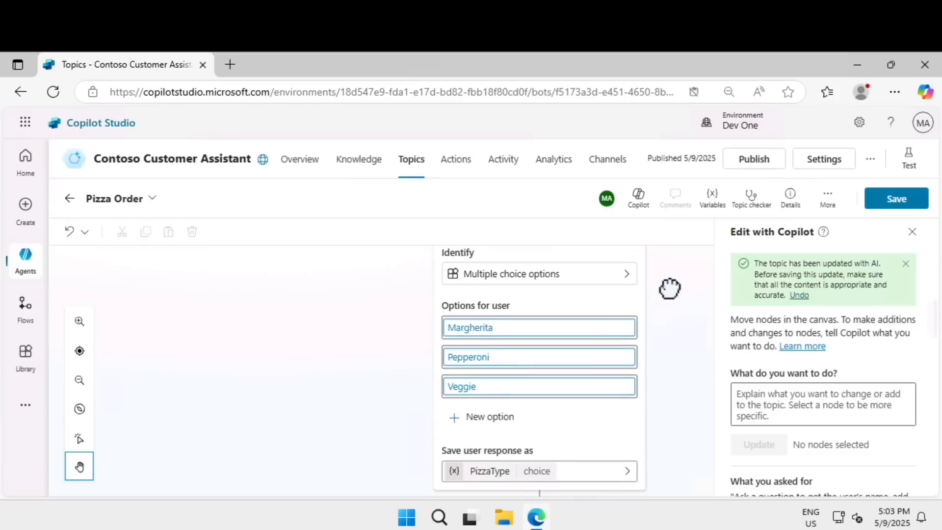
scroll(679, 279, down, 4)
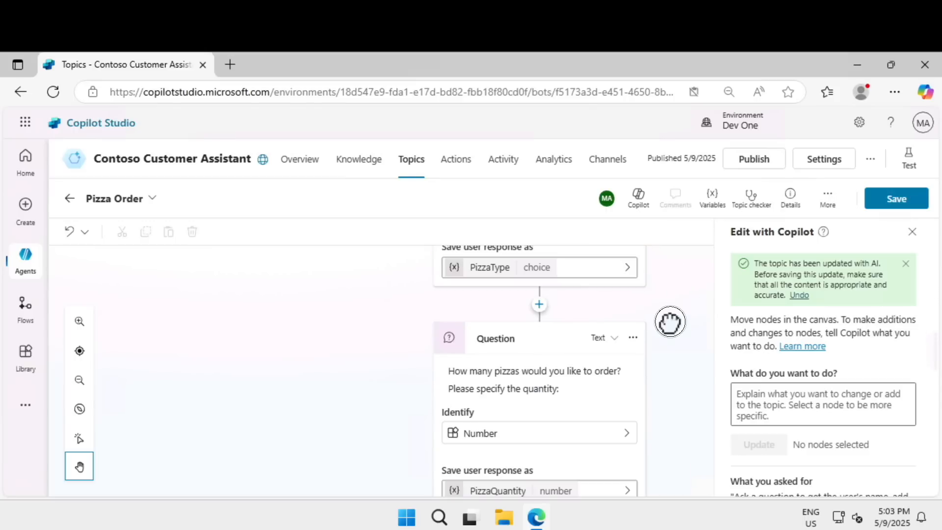
scroll(670, 321, down, 4)
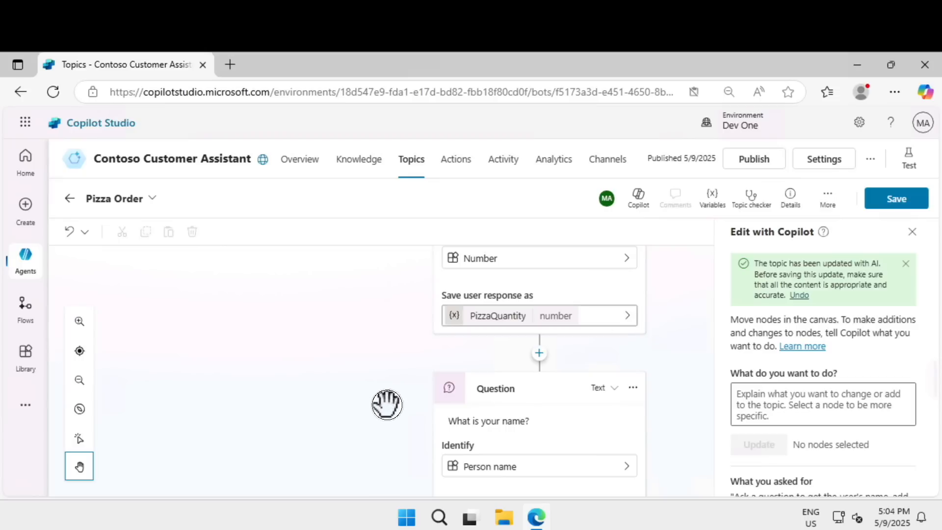
drag(387, 405, 379, 329)
scroll(381, 359, down, 3)
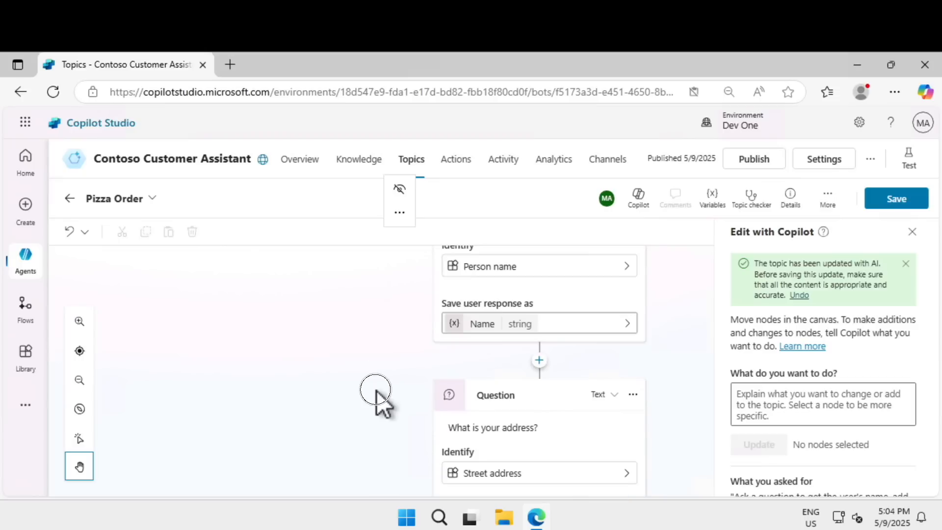
scroll(374, 289, down, 1)
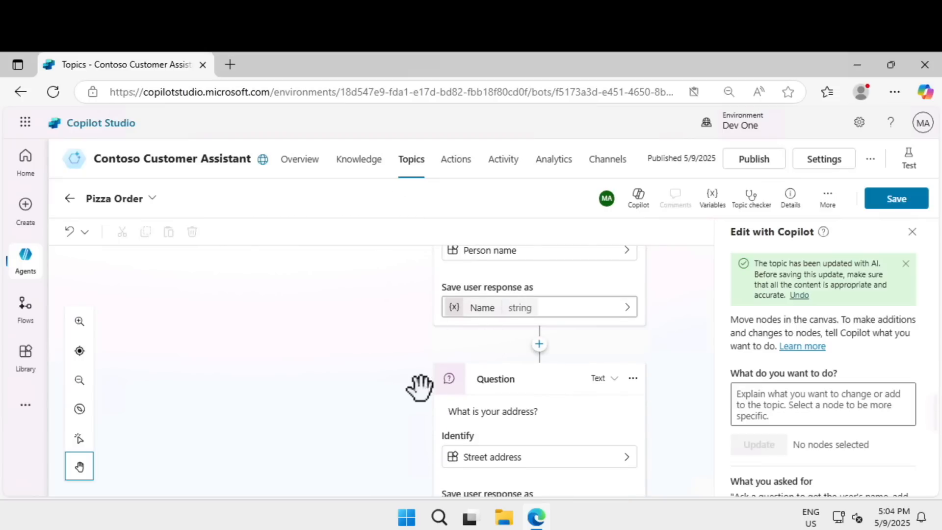
scroll(379, 237, down, 1)
scroll(383, 353, down, 2)
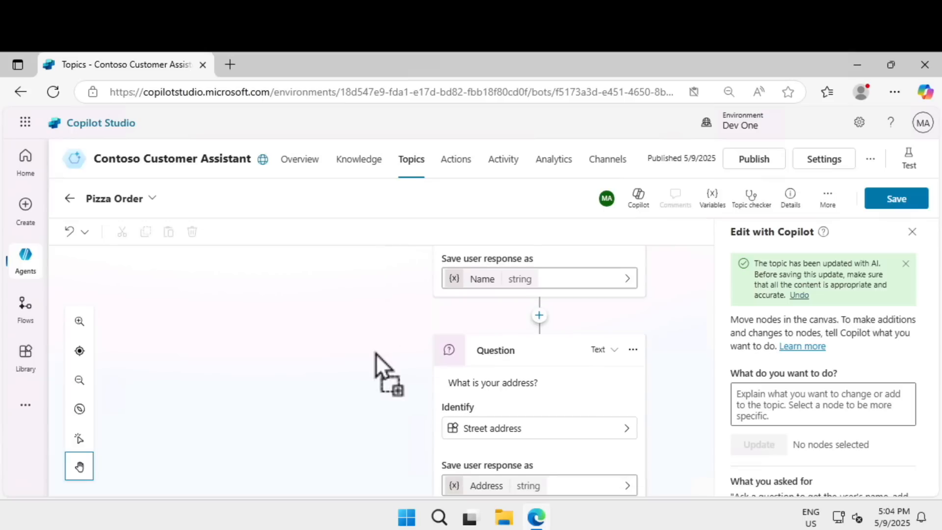
scroll(363, 363, down, 1)
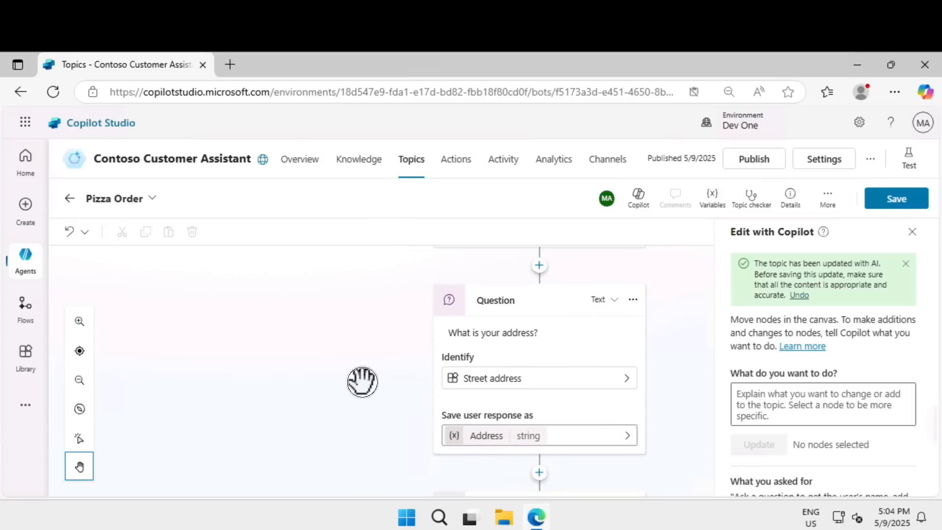
scroll(362, 290, down, 2)
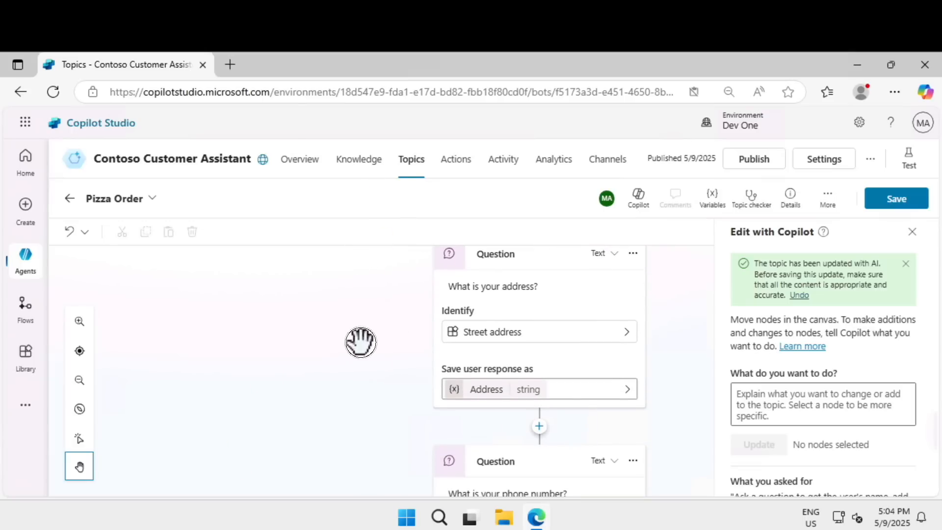
scroll(370, 349, down, 2)
scroll(539, 319, down, 2)
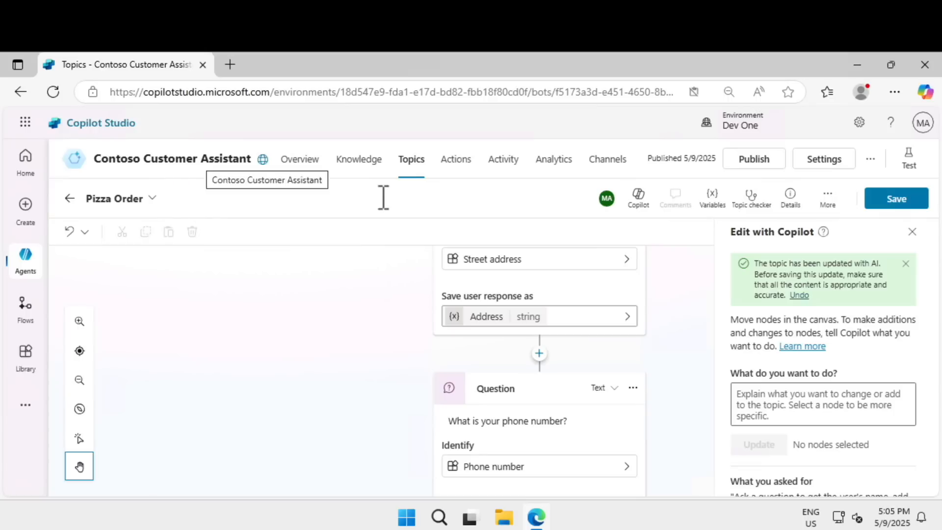
click(885, 199)
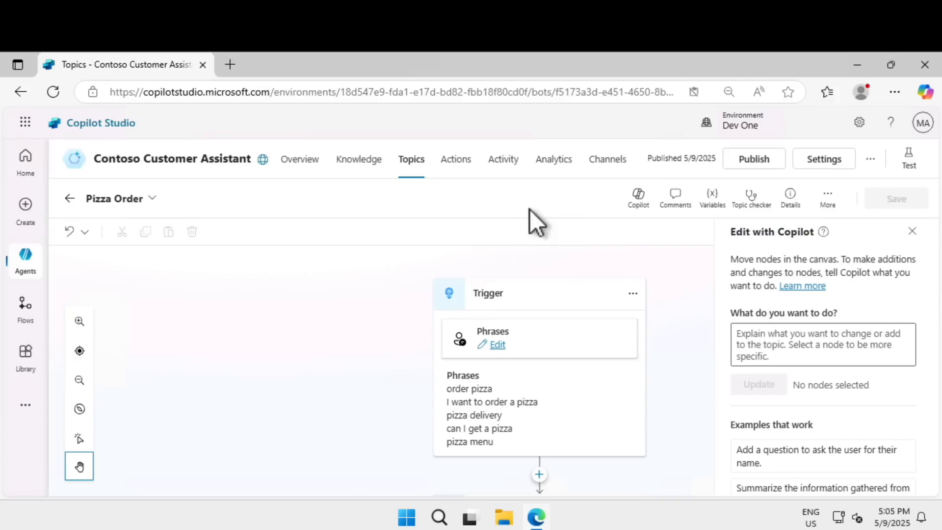
Step: Examine the channels and customer engagement hubs available for the agent, including the demo website
click(604, 167)
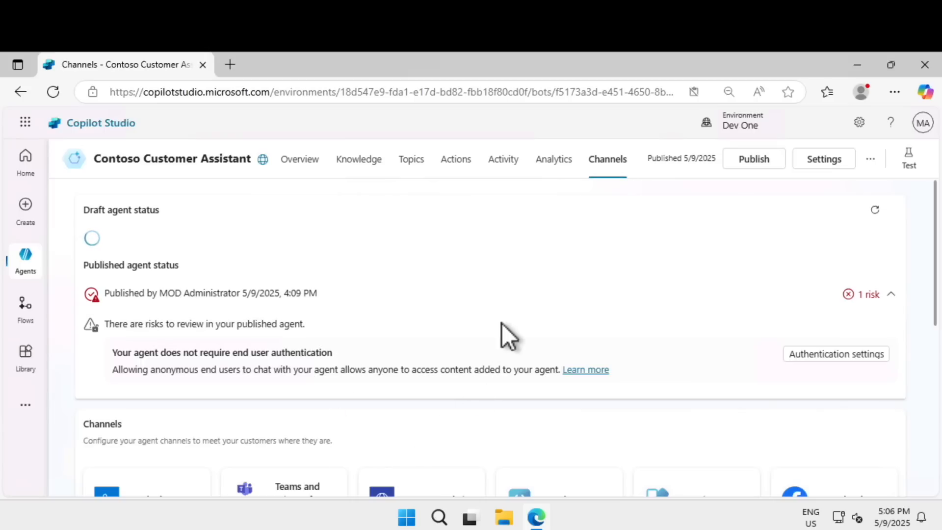
scroll(501, 323, down, 6)
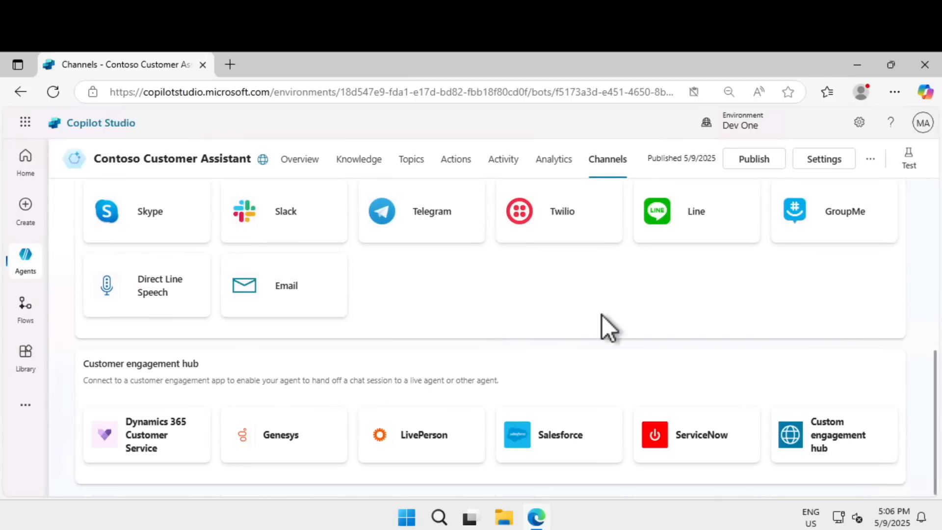
scroll(612, 322, up, 5)
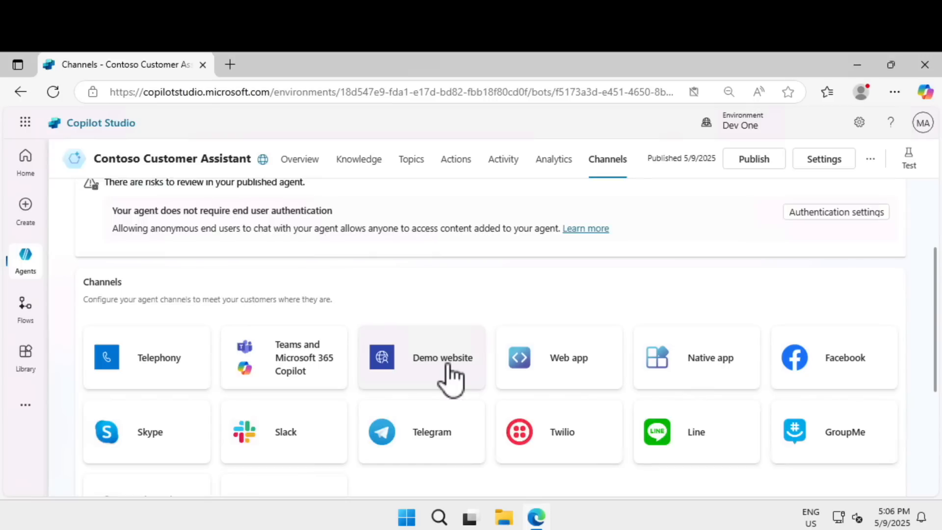
Step: Expand the risk details in the publish confirmation, publish the agent, and check its published status
click(747, 167)
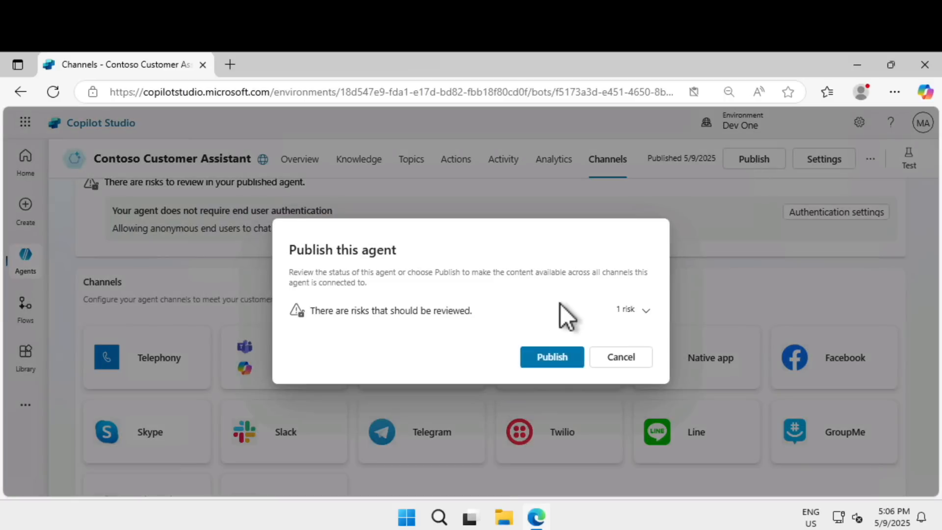
click(635, 311)
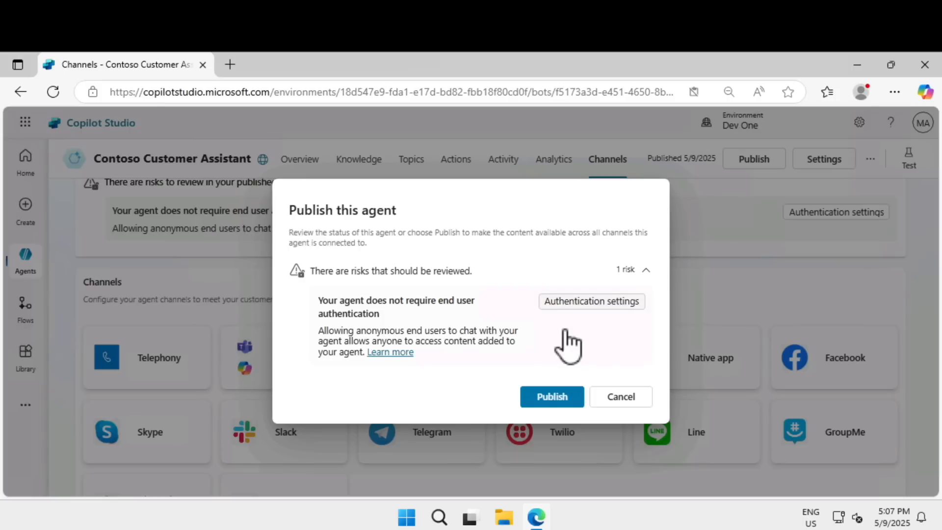
click(561, 398)
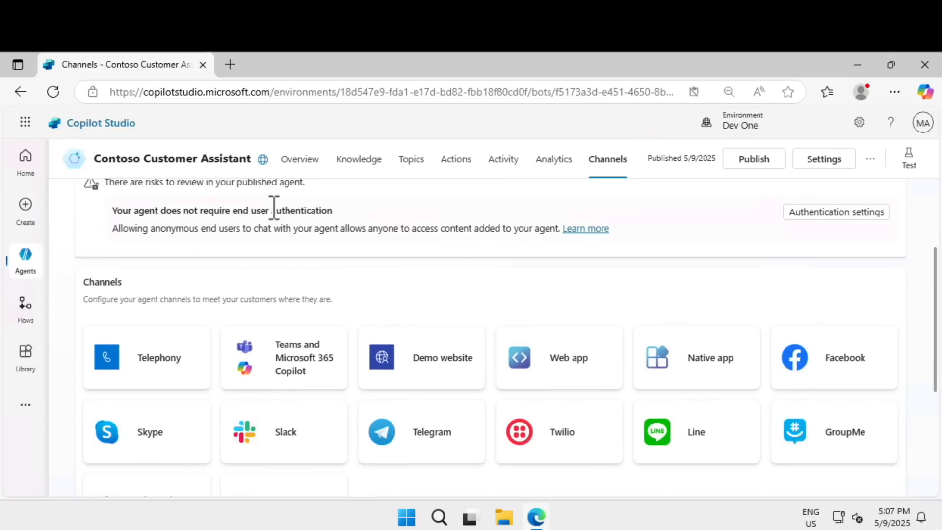
scroll(274, 208, up, 3)
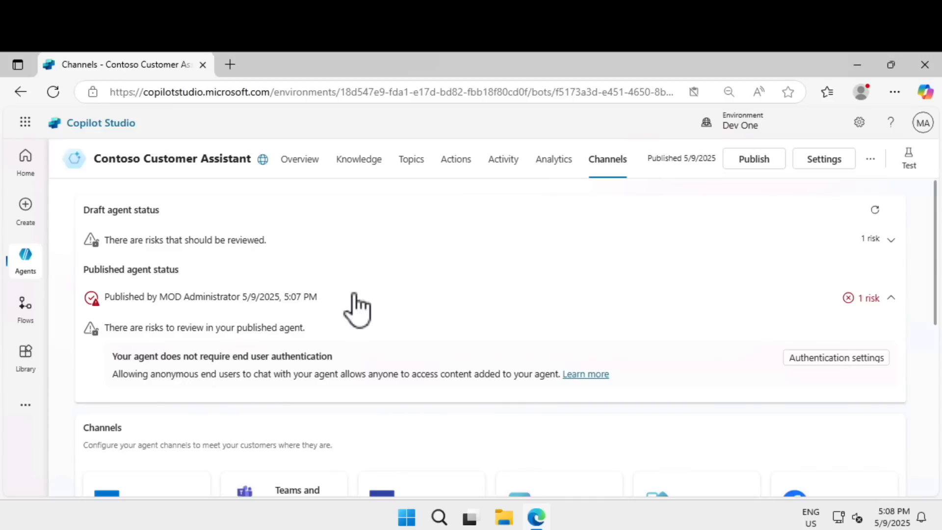
Step: Collapse the published agent's risk details and open the agent's demo website, dismissing the Edge mobile app offer
click(891, 299)
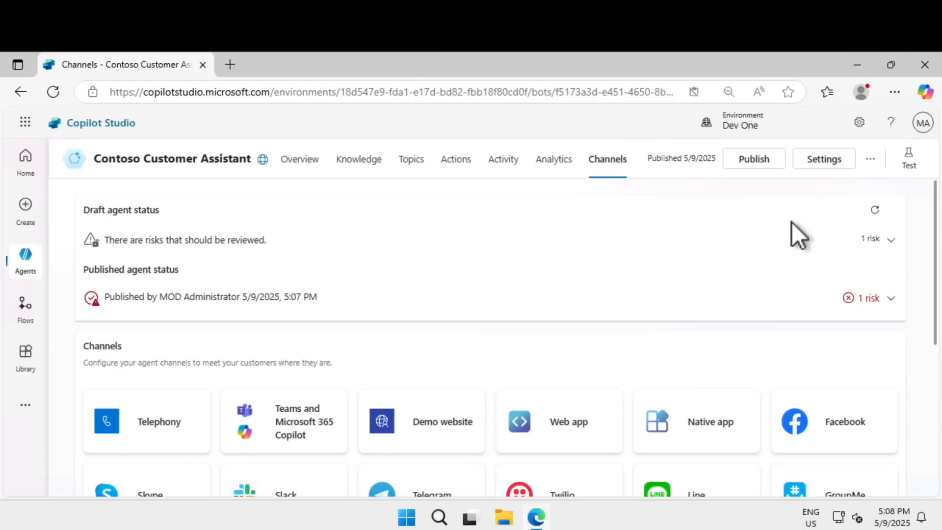
click(871, 160)
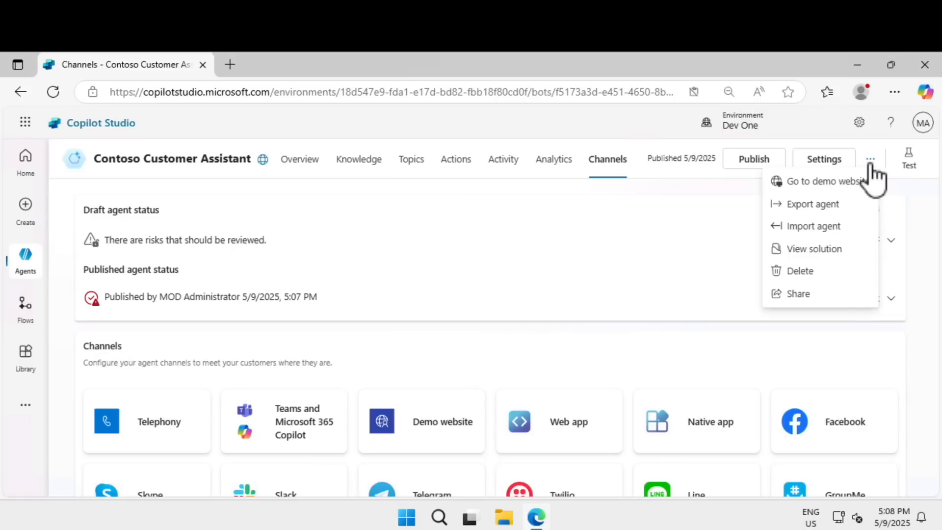
click(845, 184)
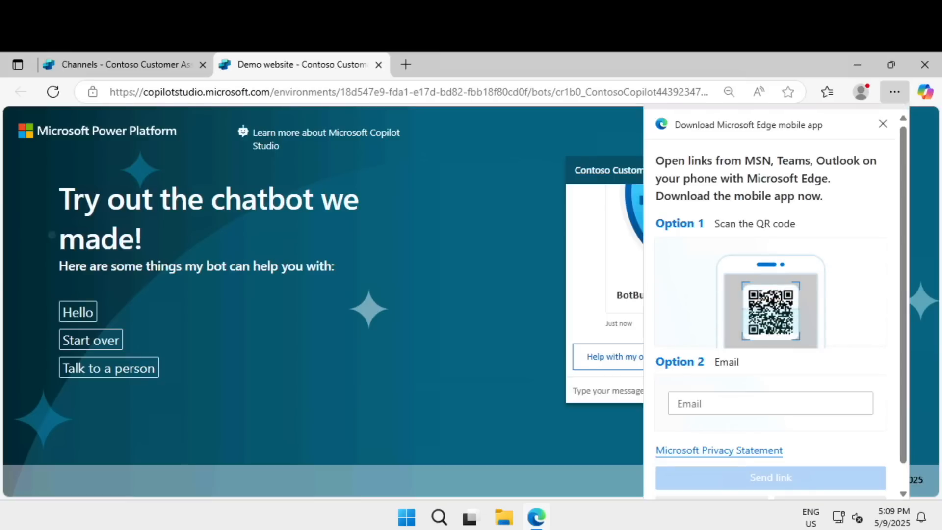
click(886, 128)
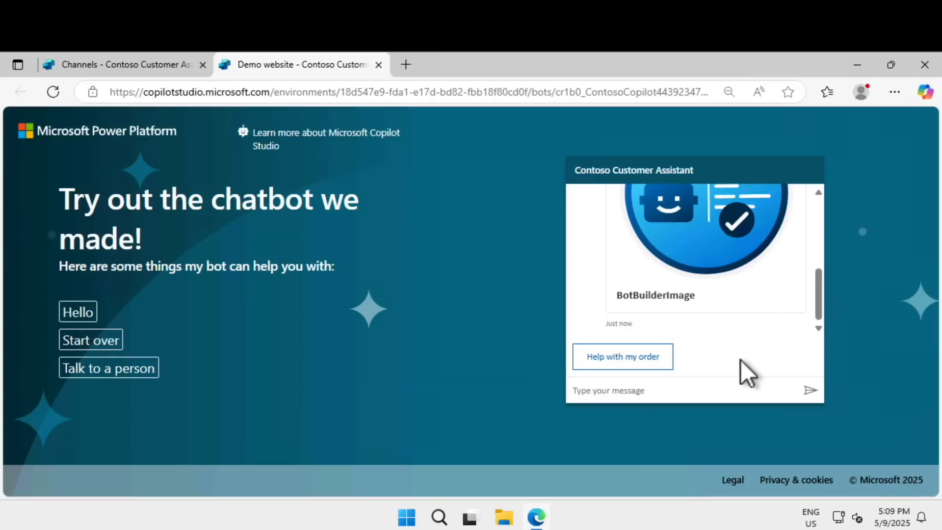
Step: Read the chatbot's greeting, choose the suggested "Help with my order" reply, and send an order number
click(814, 256)
click(814, 256)
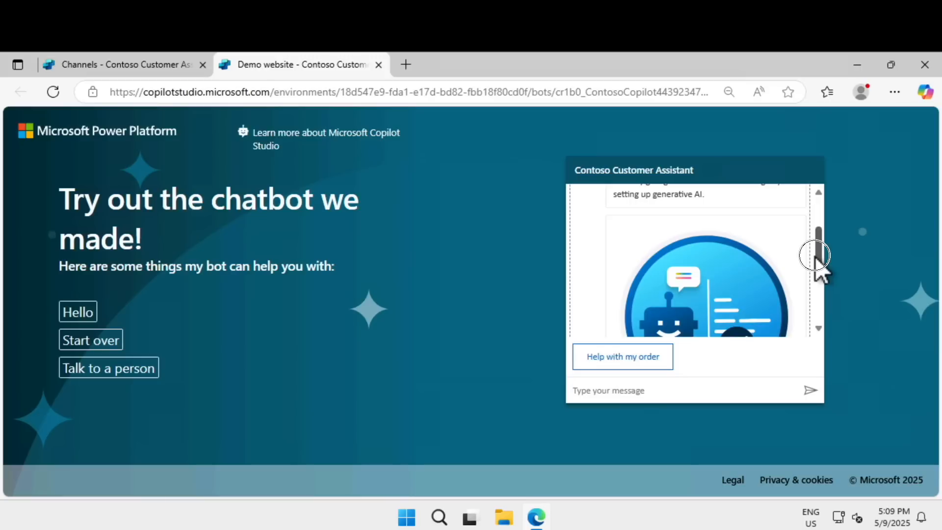
click(815, 222)
drag(815, 222, 814, 218)
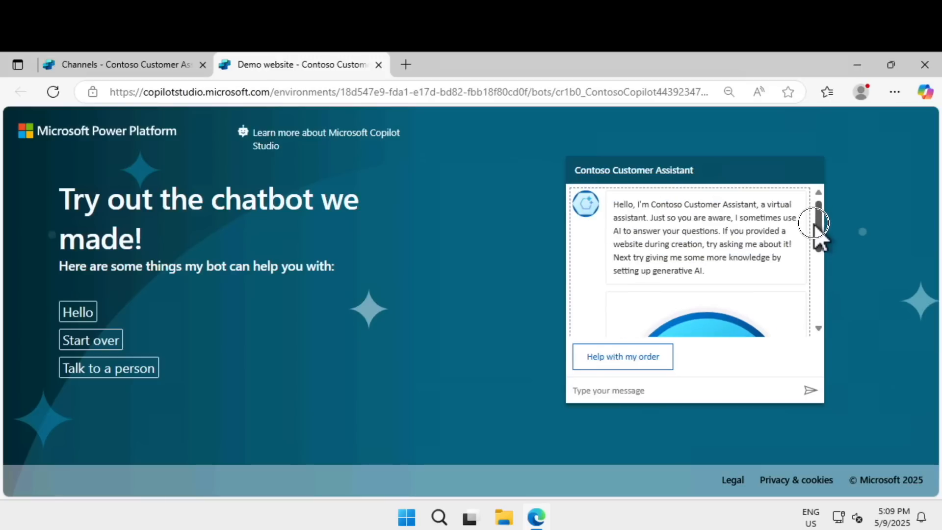
drag(814, 229, 818, 338)
click(658, 359)
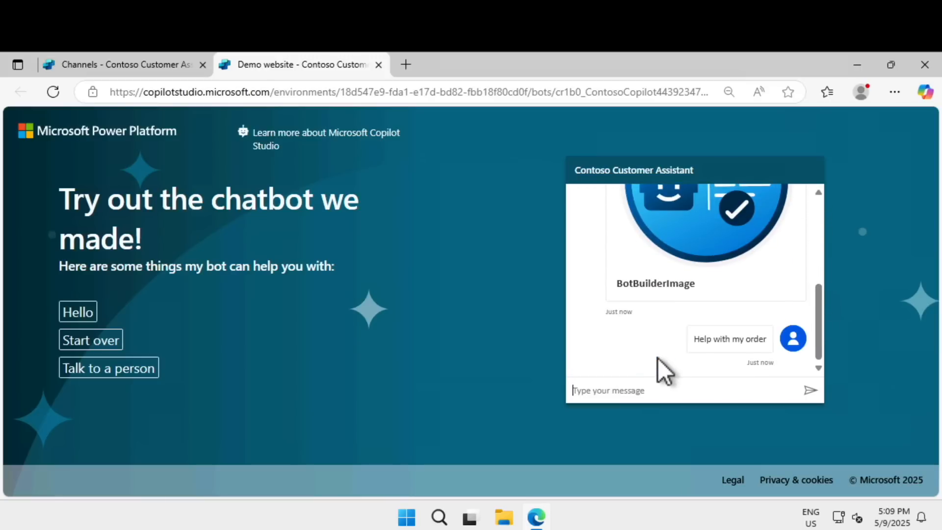
click(672, 390)
text(6654)
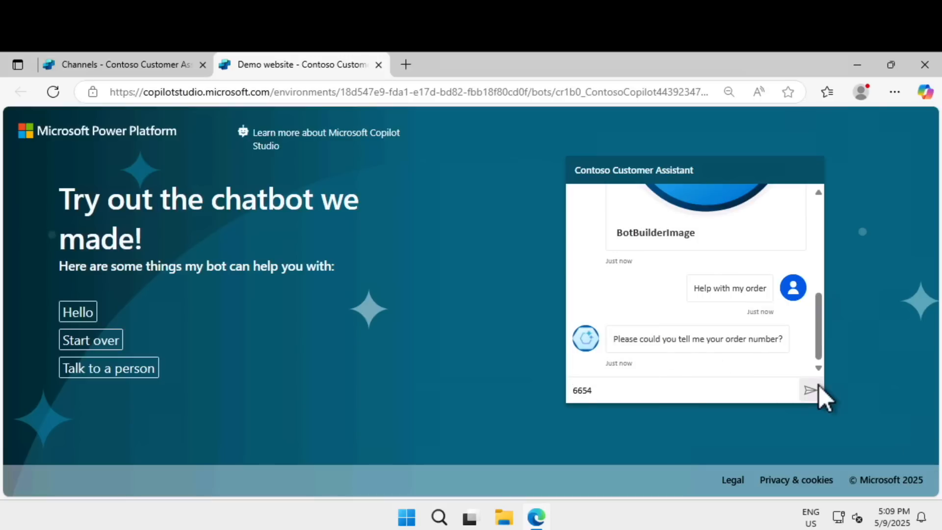
click(811, 390)
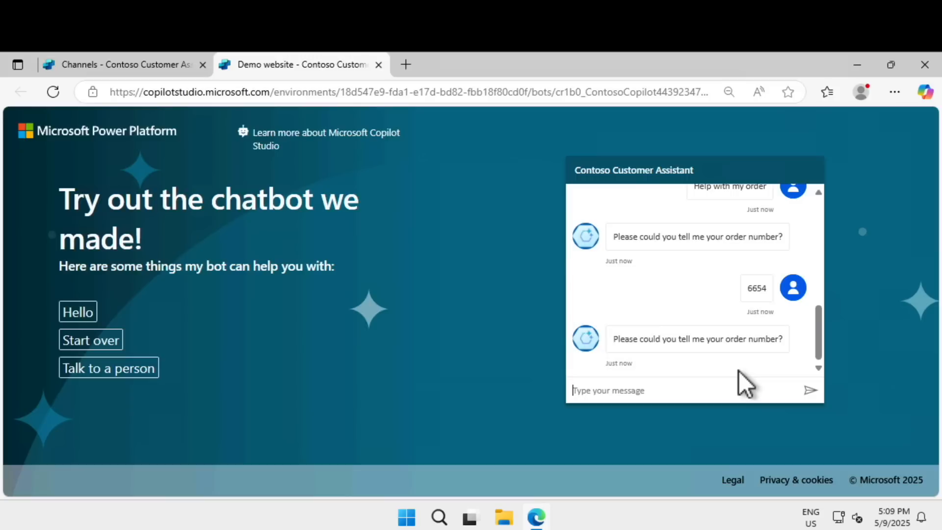
Step: Send "Hi, I'd like to order a pizza." to the chatbot and order 3 Margherita pizzas
text(Hi, I'd like to order a pizza.)
click(810, 390)
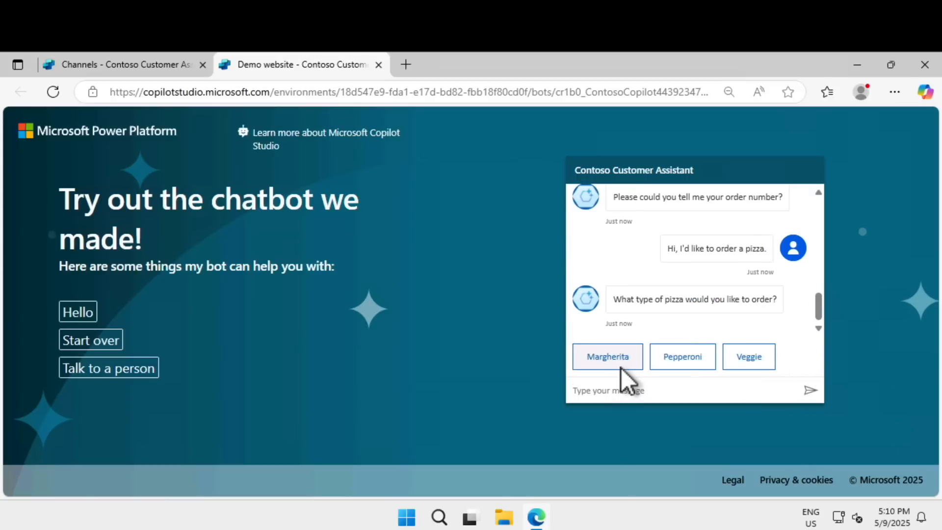
click(621, 367)
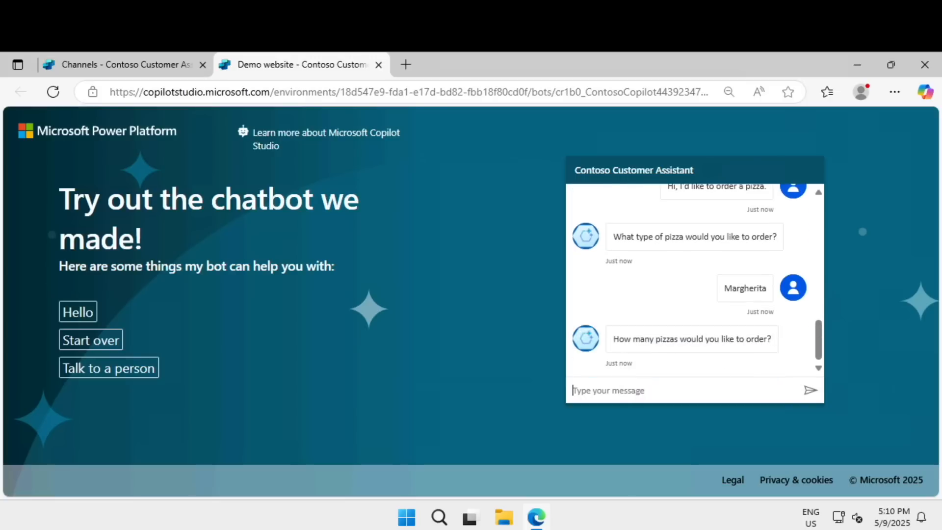
click(711, 391)
text(3)
click(806, 392)
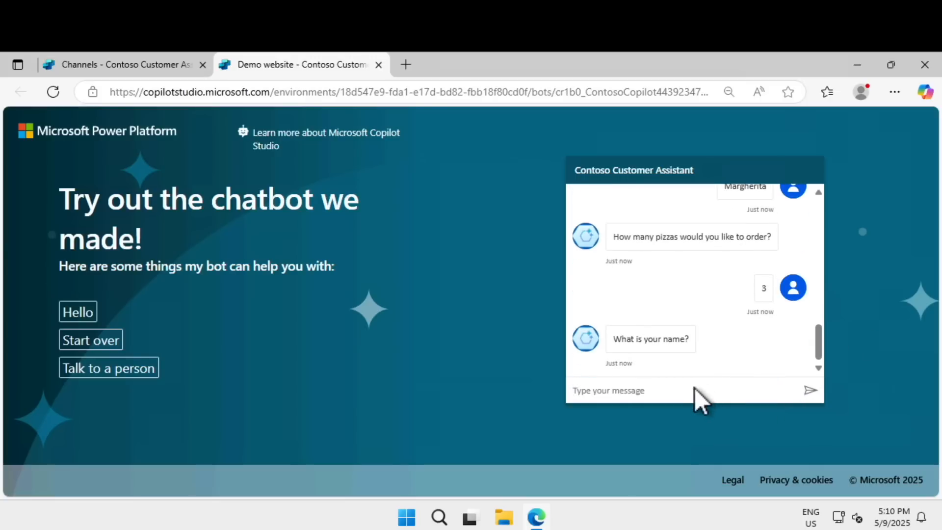
Step: Answer the chatbot's questions with the customer's name and address, and look back over the conversation
click(693, 394)
text(doctor x)
click(810, 395)
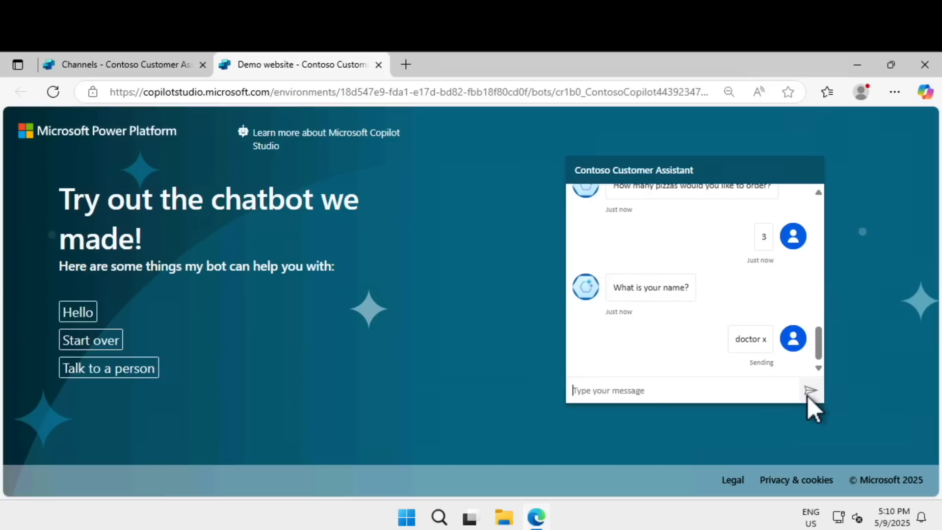
click(658, 396)
text(010 post avr, tr)
click(808, 391)
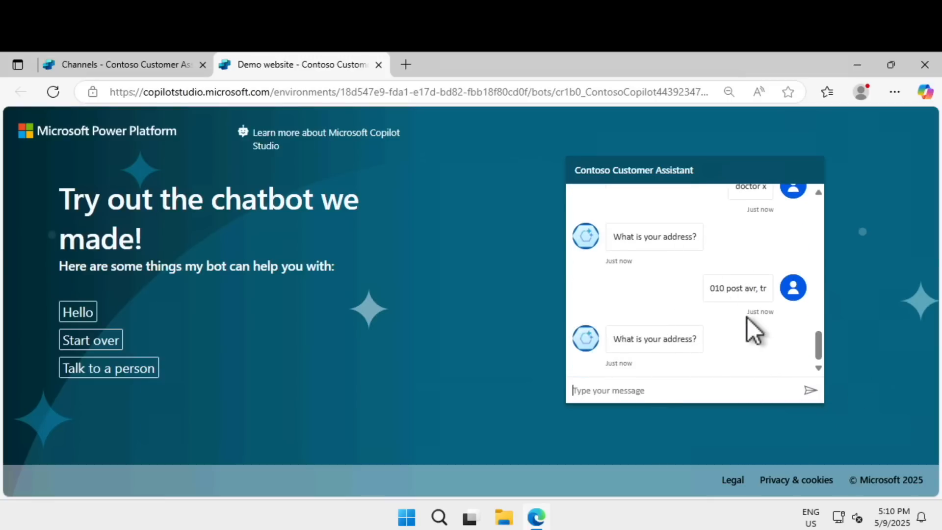
scroll(746, 317, up, 3)
scroll(747, 317, down, 3)
Step: Restart the chatbot conversation with the suggested "Start over" request, confirm with Yes, and request to talk to a person
click(106, 342)
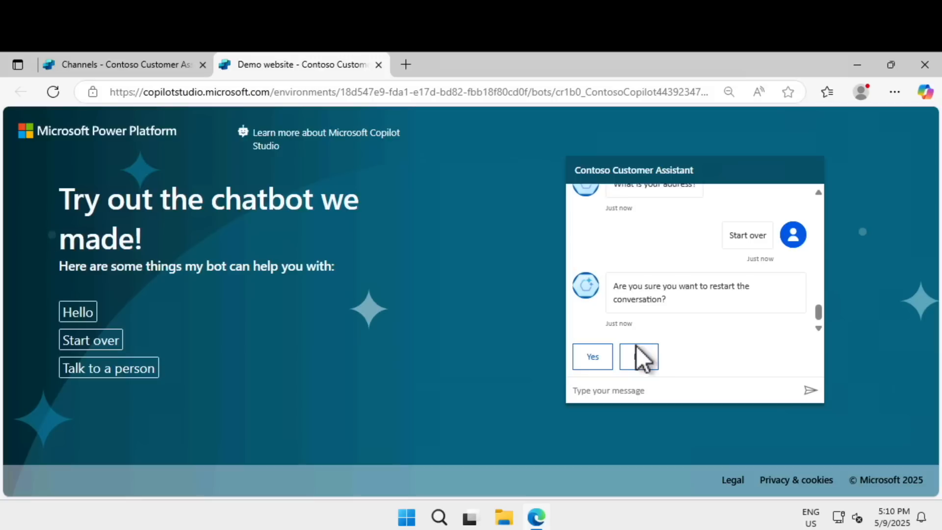
click(599, 357)
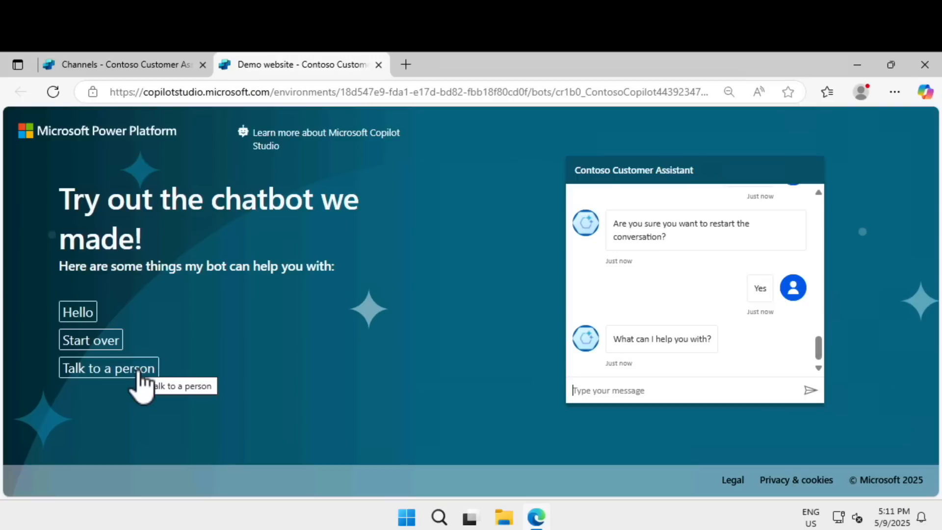
click(120, 370)
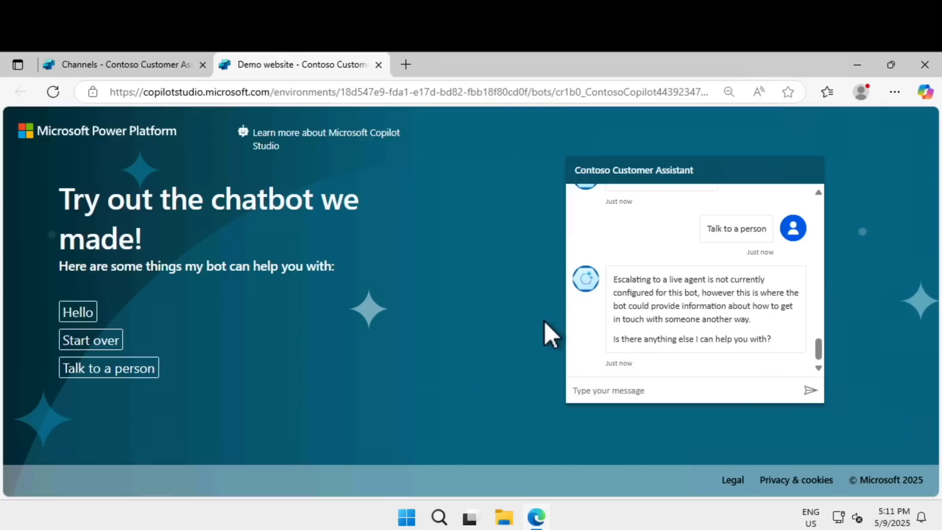
Step: Return to the Copilot Studio browser tab, view the Agent details settings, and go to the Home page
click(137, 74)
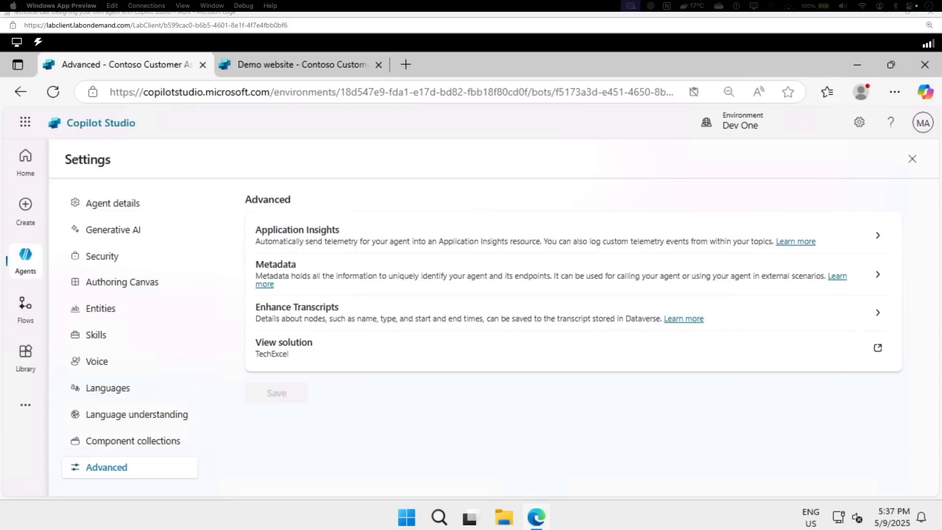
click(114, 205)
click(28, 155)
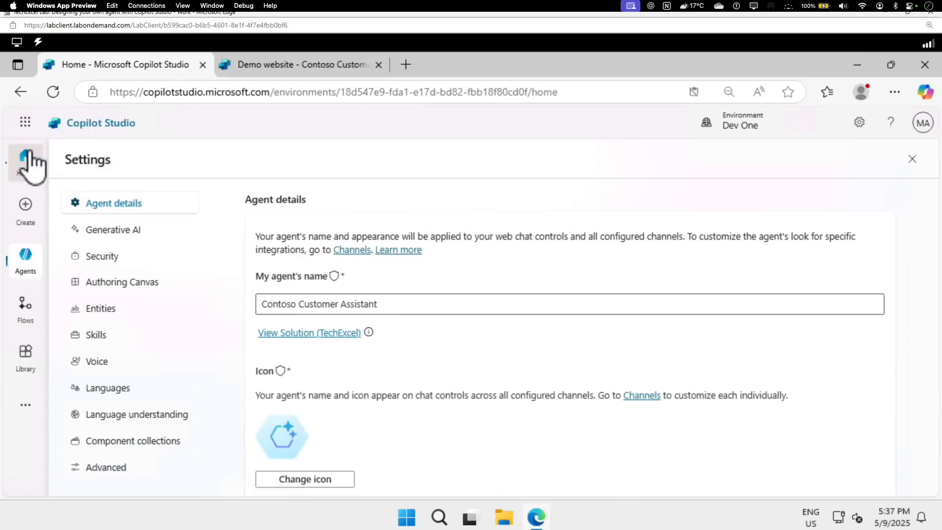